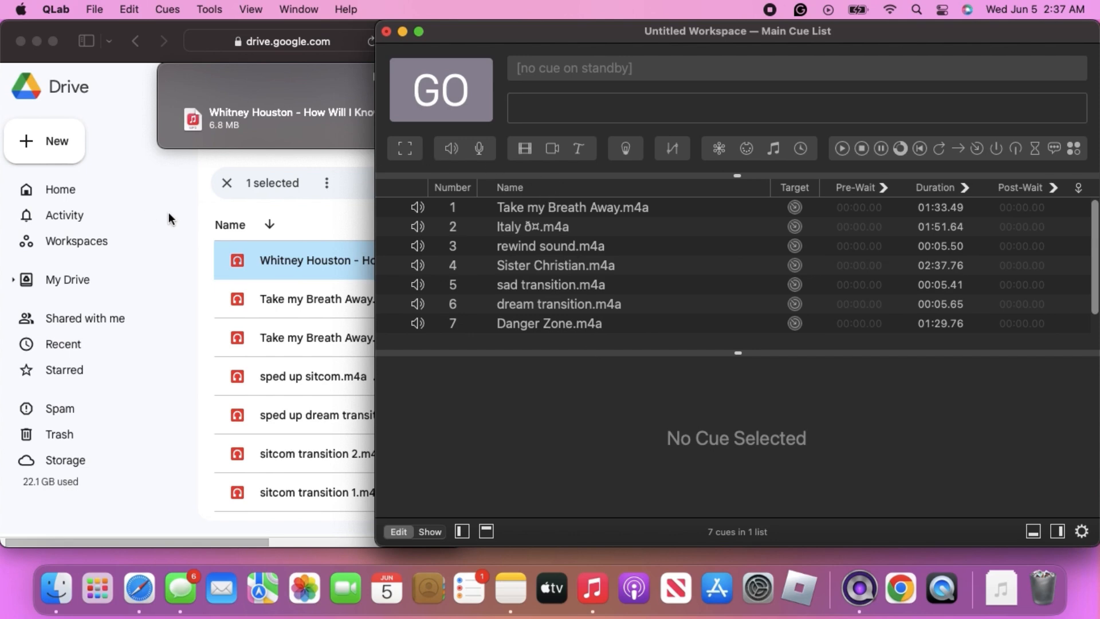
Step: Download duh duh duhhh.m4a from the shared Google Drive folder
left_click(200, 215)
scroll(417, 459, "down", 6)
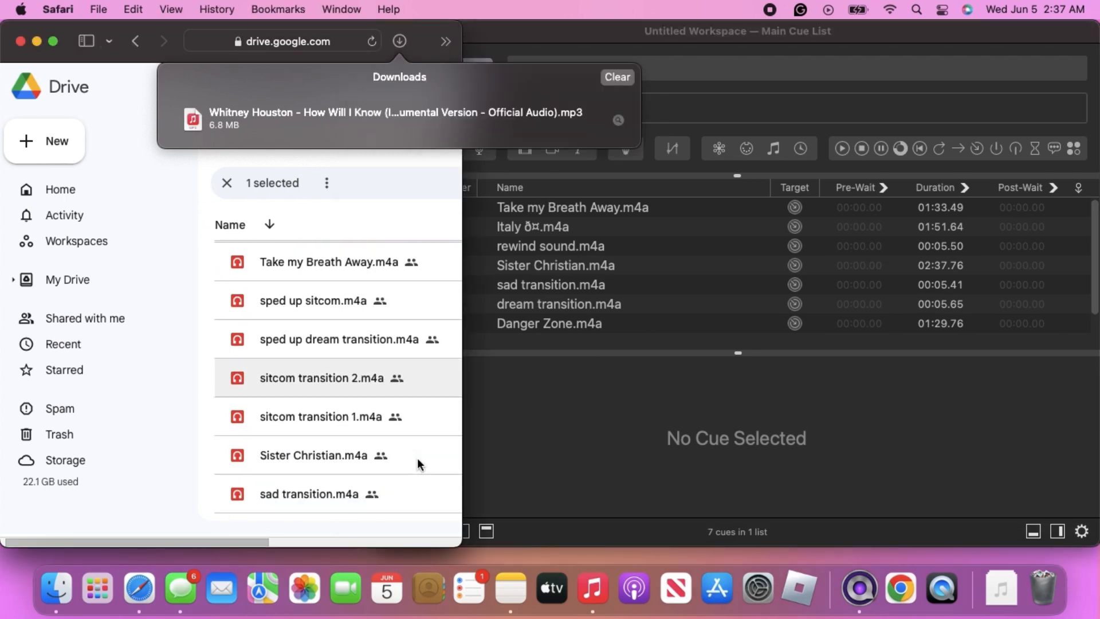
scroll(418, 456, "down", 3)
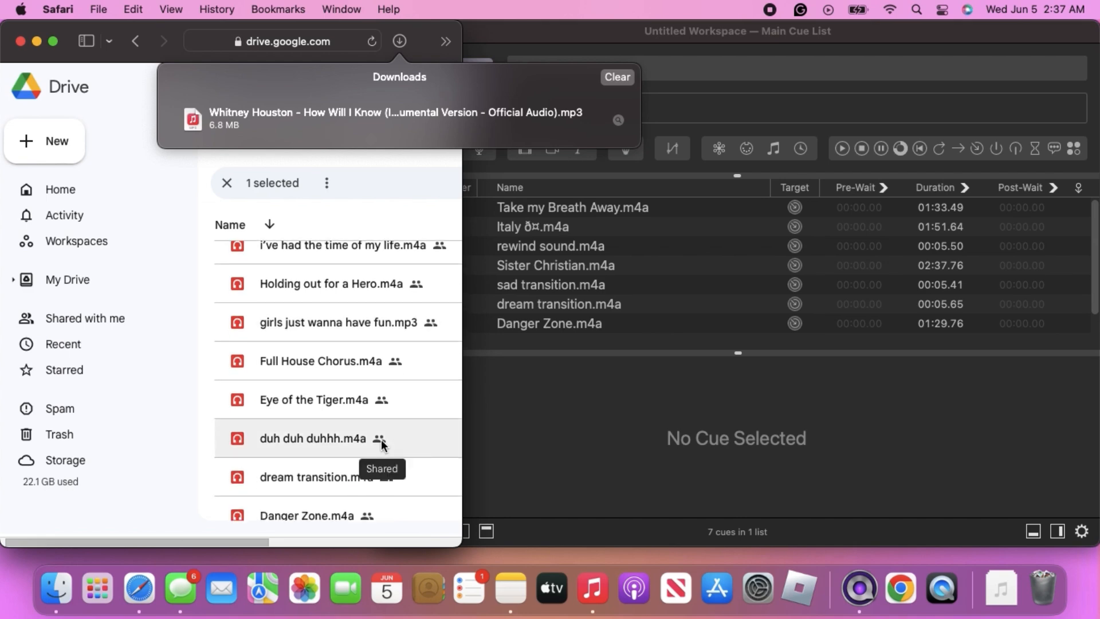
left_click(283, 437)
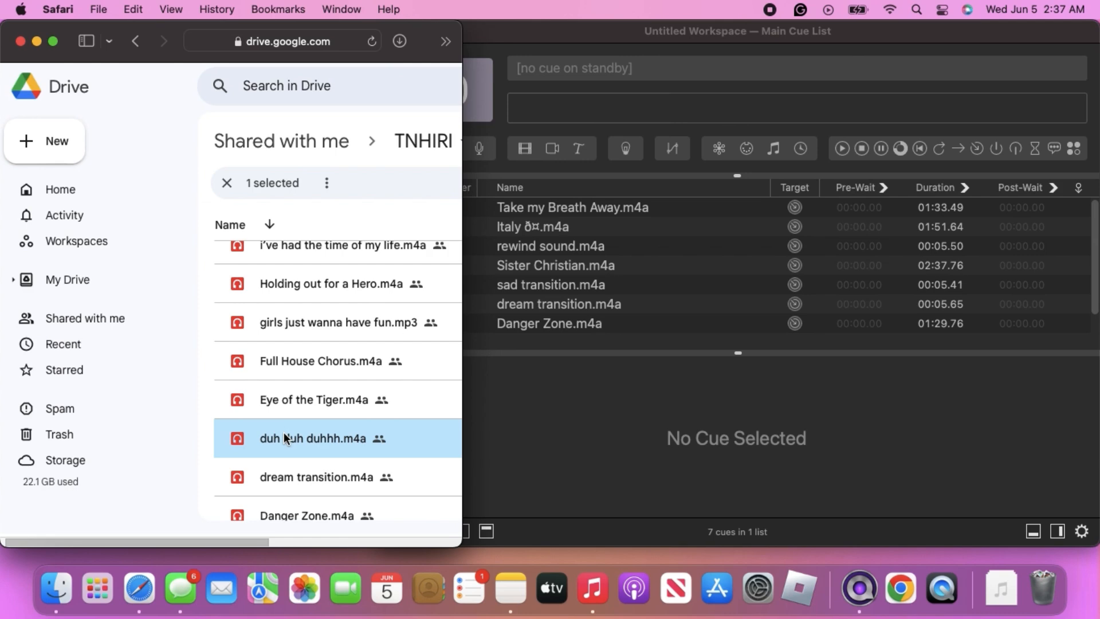
right_click(285, 436)
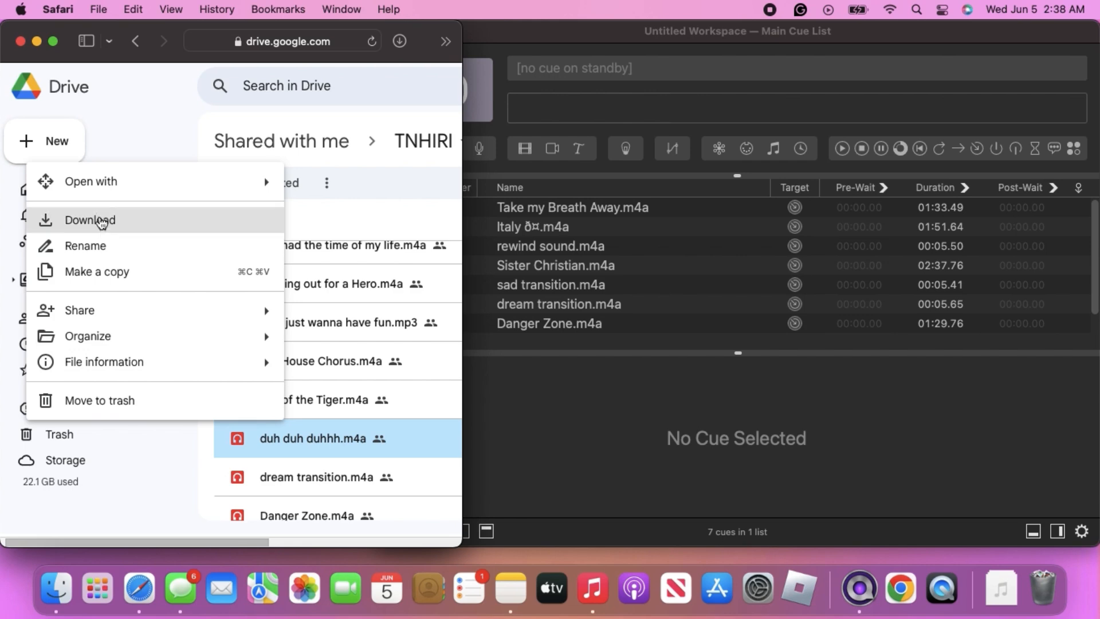
left_click(102, 228)
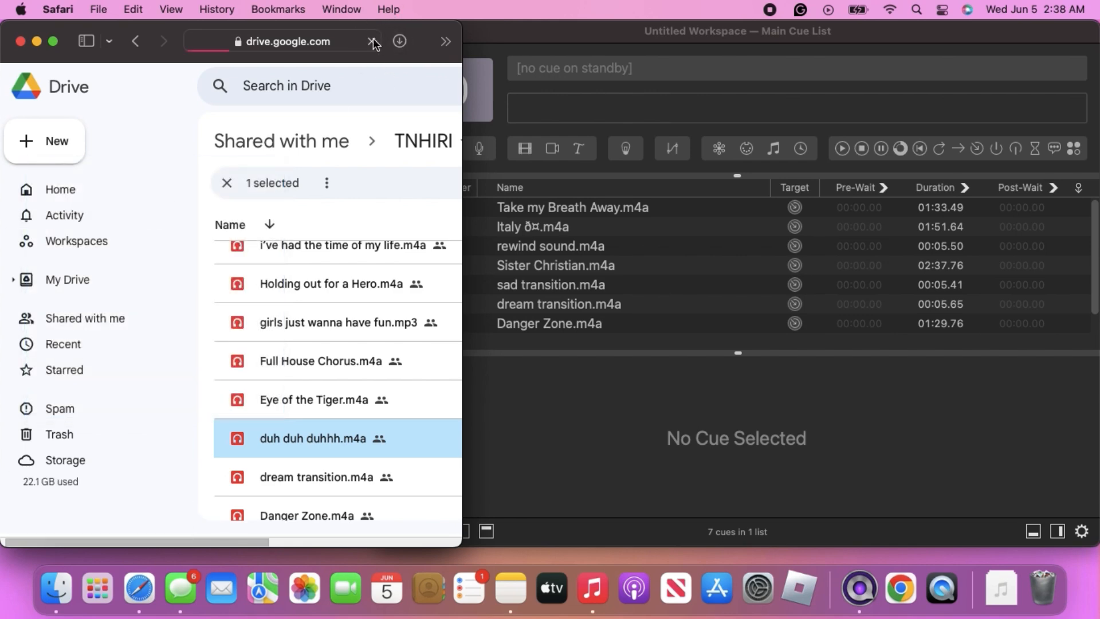
Step: Add the downloaded duh duh duhhh.m4a to the QLab cue list directly after Take my Breath Away.m4a
left_click(405, 40)
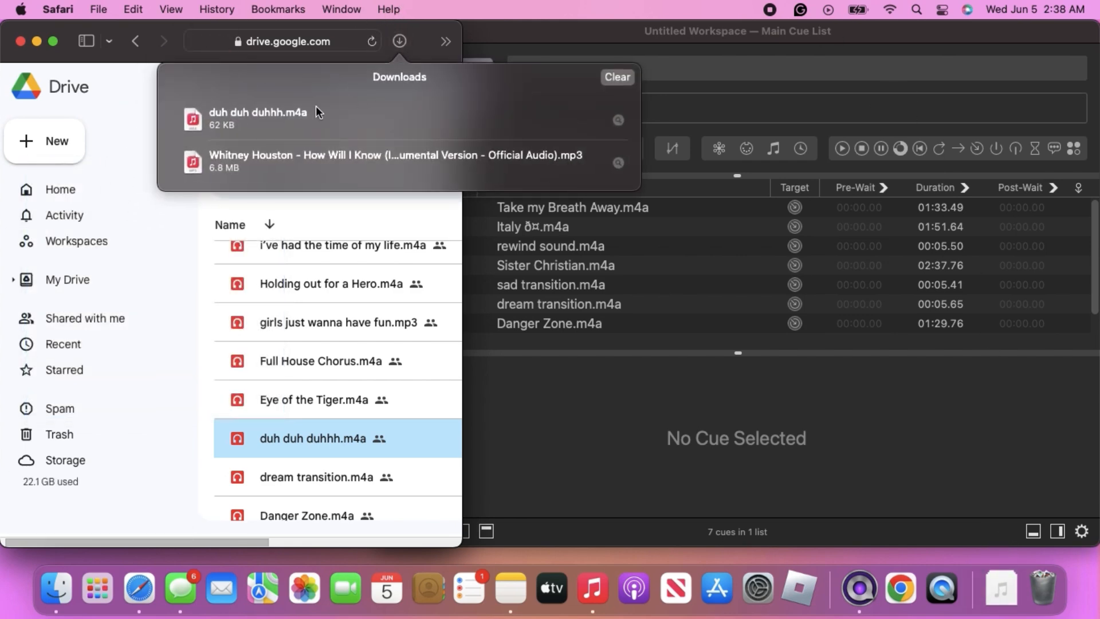
left_click_drag(238, 122, 569, 218)
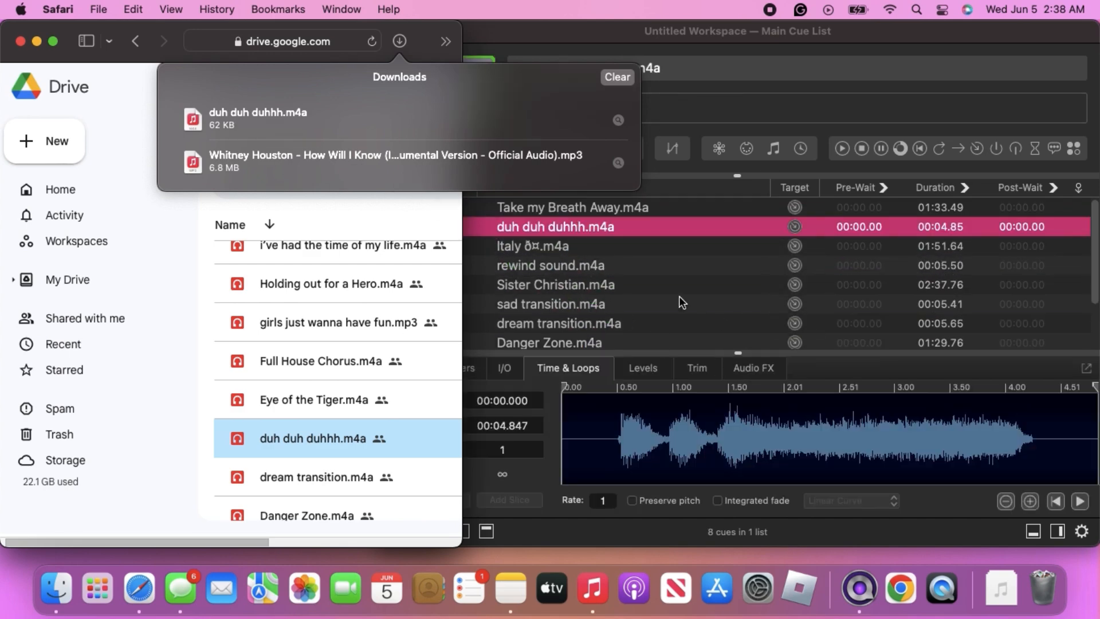
scroll(679, 298, "down", 3)
left_click(645, 327)
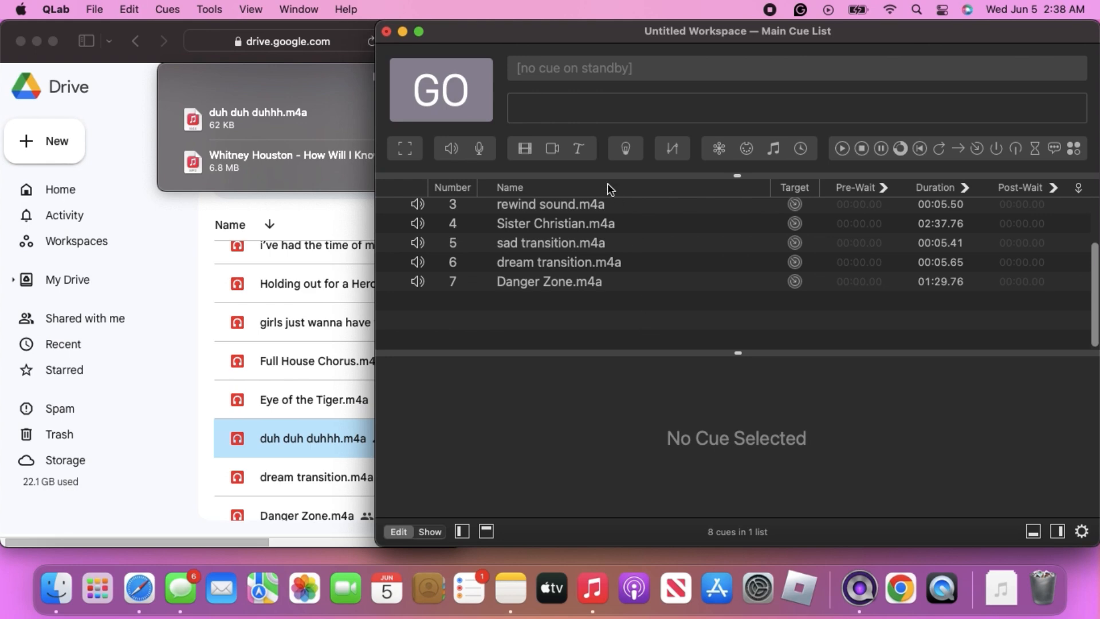
scroll(617, 269, "up", 3)
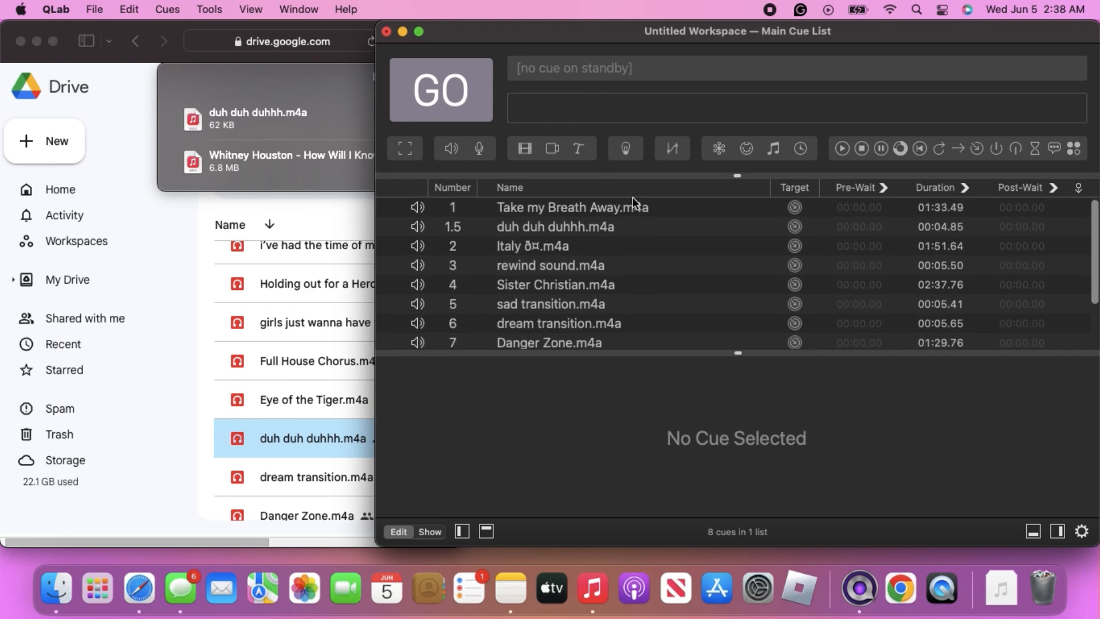
Step: Expand the QLab workspace window to full screen
key("ctrl+Up")
left_click(647, 278)
left_click(419, 31)
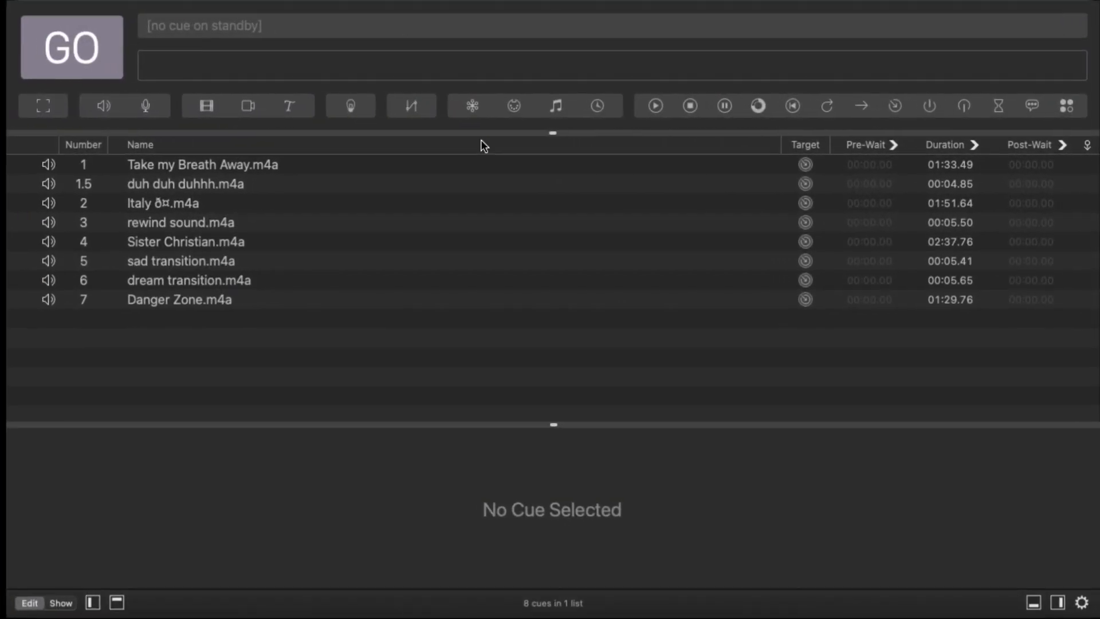
Step: Add a fade cue targeting Take my Breath Away.m4a and check its parameter warning
left_click(459, 166)
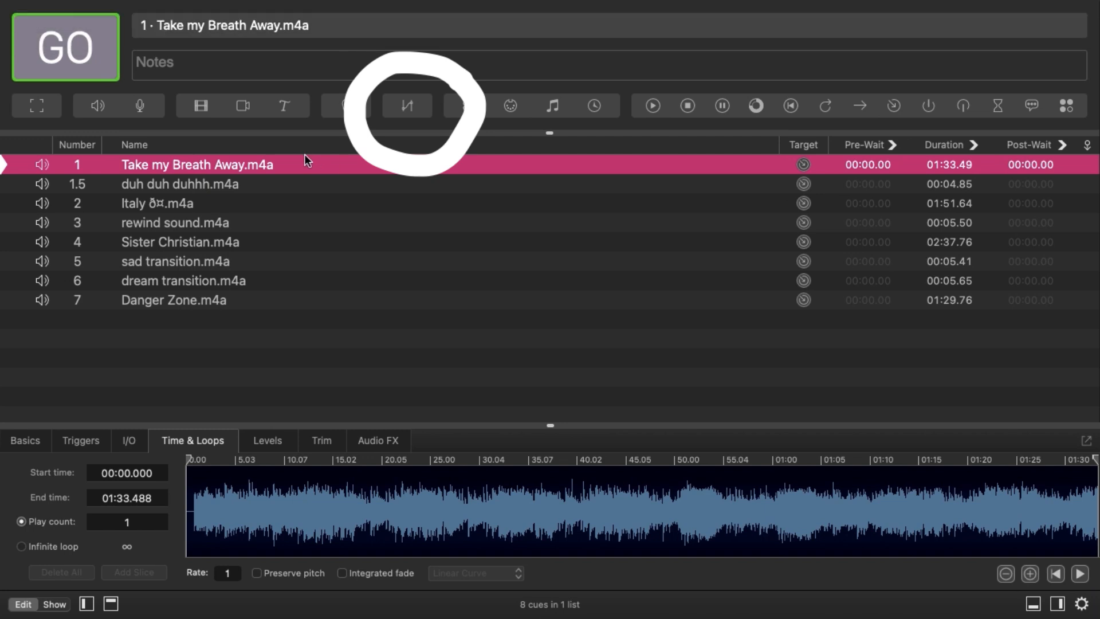
left_click(406, 107)
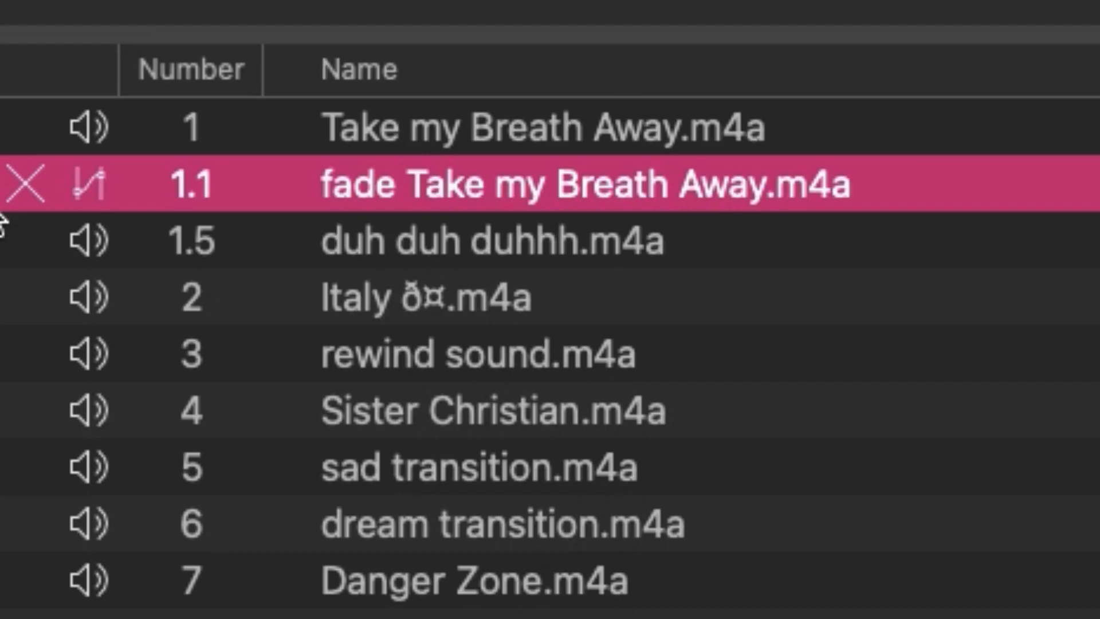
mouse_move(16, 193)
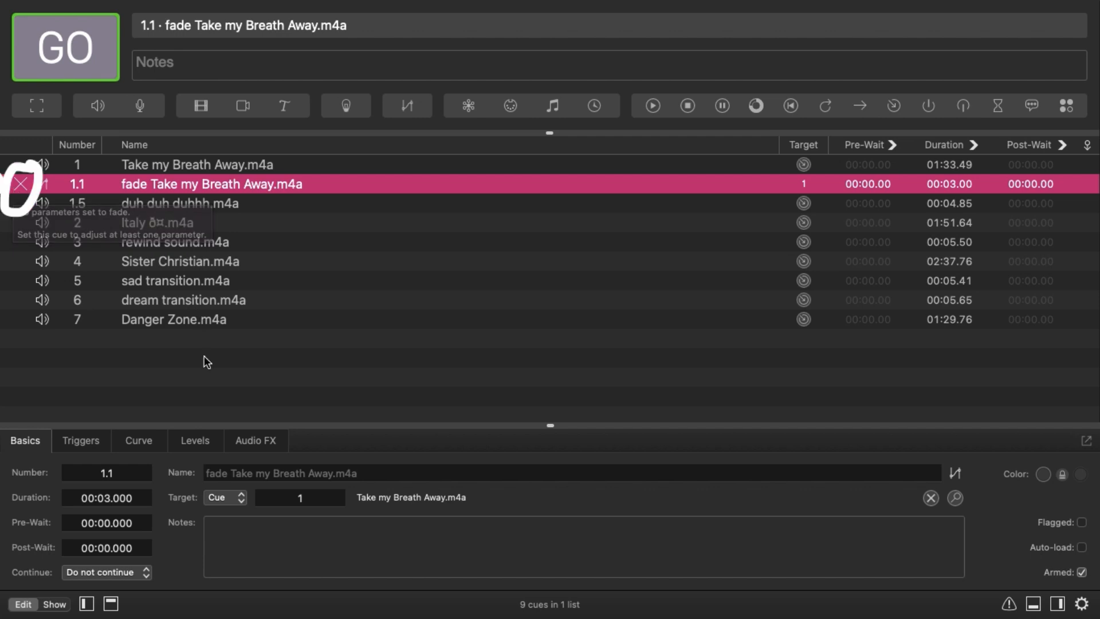
Step: Set the main, 1 and 2 levels of the Take my Breath Away fade cue to -INF
left_click(202, 446)
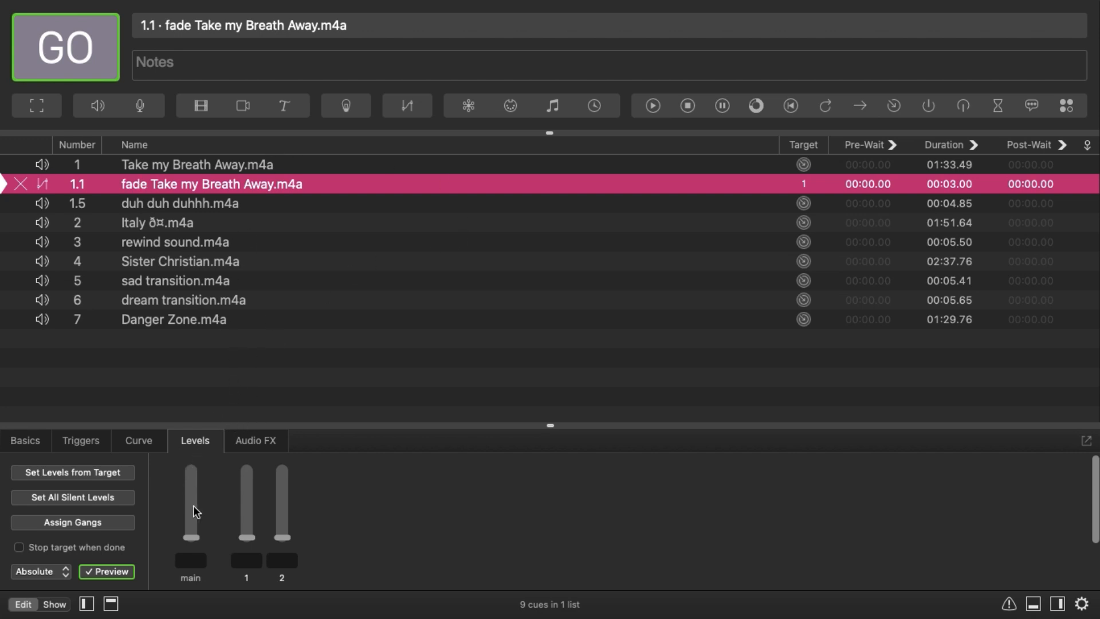
left_click(190, 537)
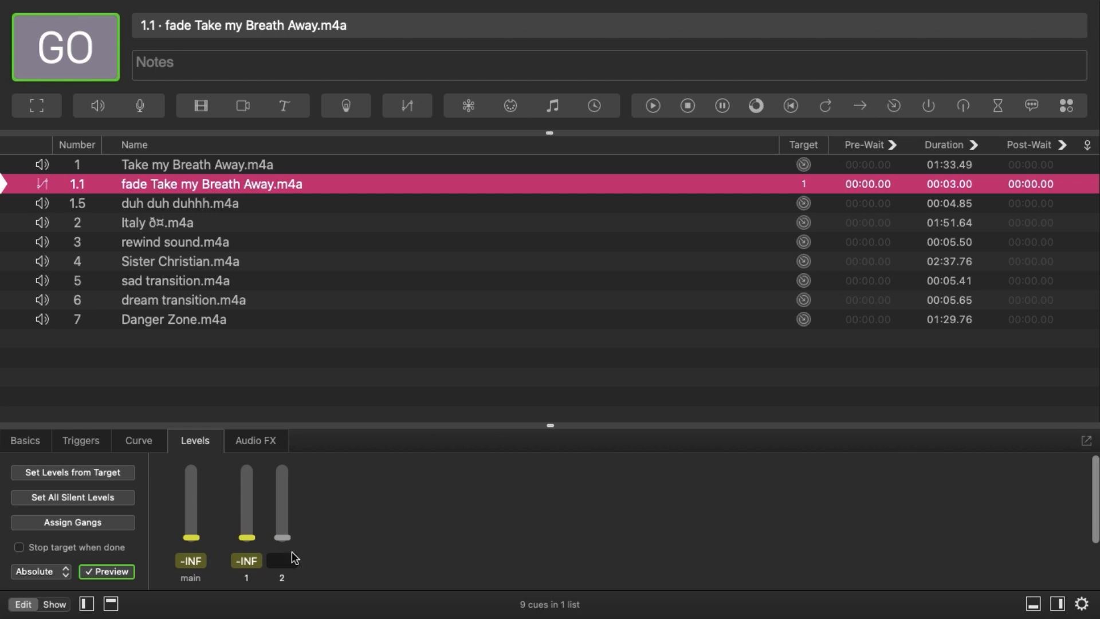
left_click(286, 536)
Step: Run the Take my Breath Away cue and then its fade cue to test the fade-out
left_click(337, 167)
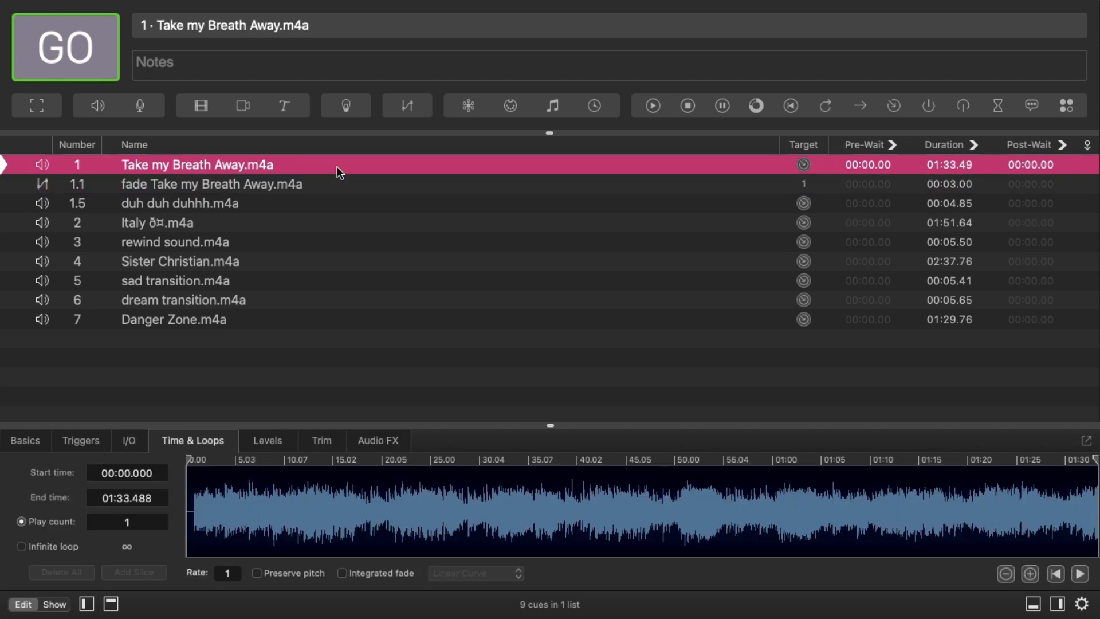
left_click(38, 70)
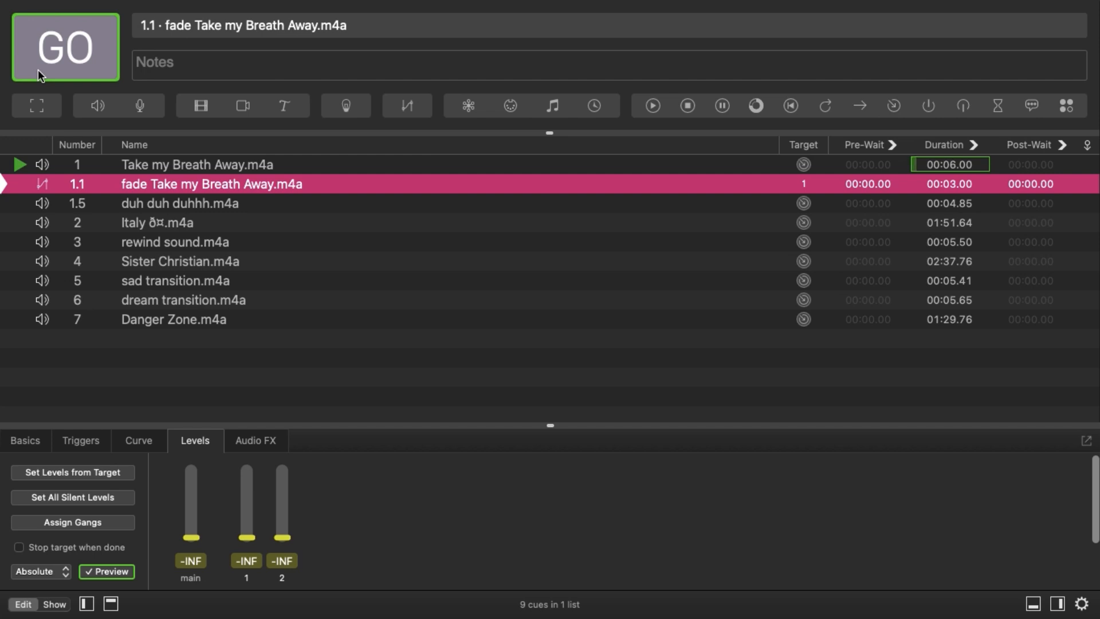
left_click(38, 70)
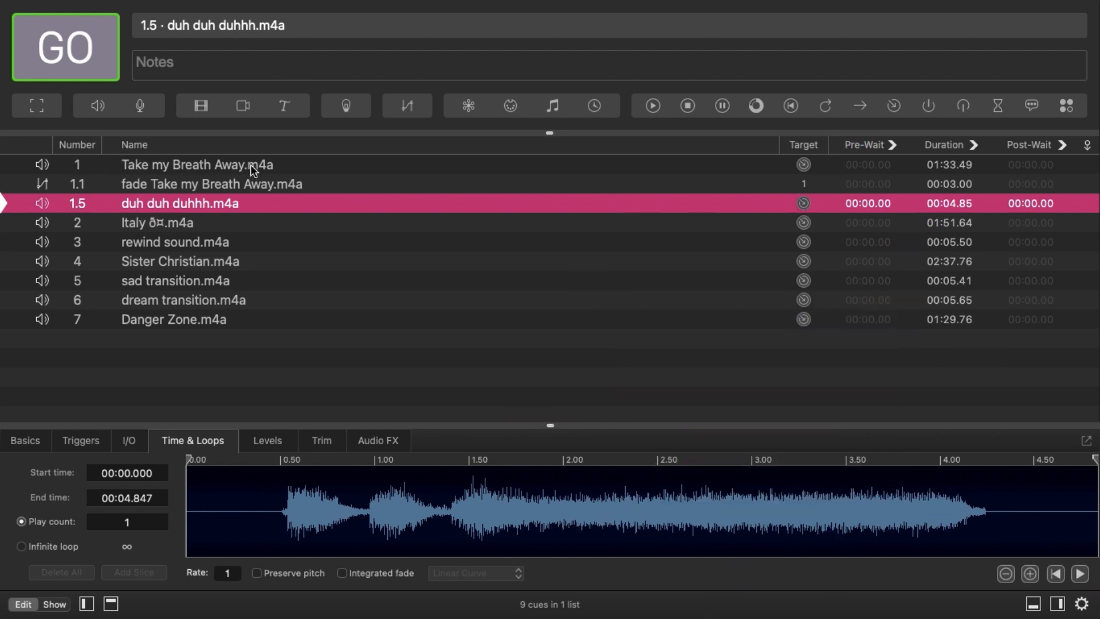
Step: Move duh duh duhhh.m4a above the Take my Breath Away fade cue and test the sequence from cue 1 through the fade
left_click_drag(224, 204, 231, 184)
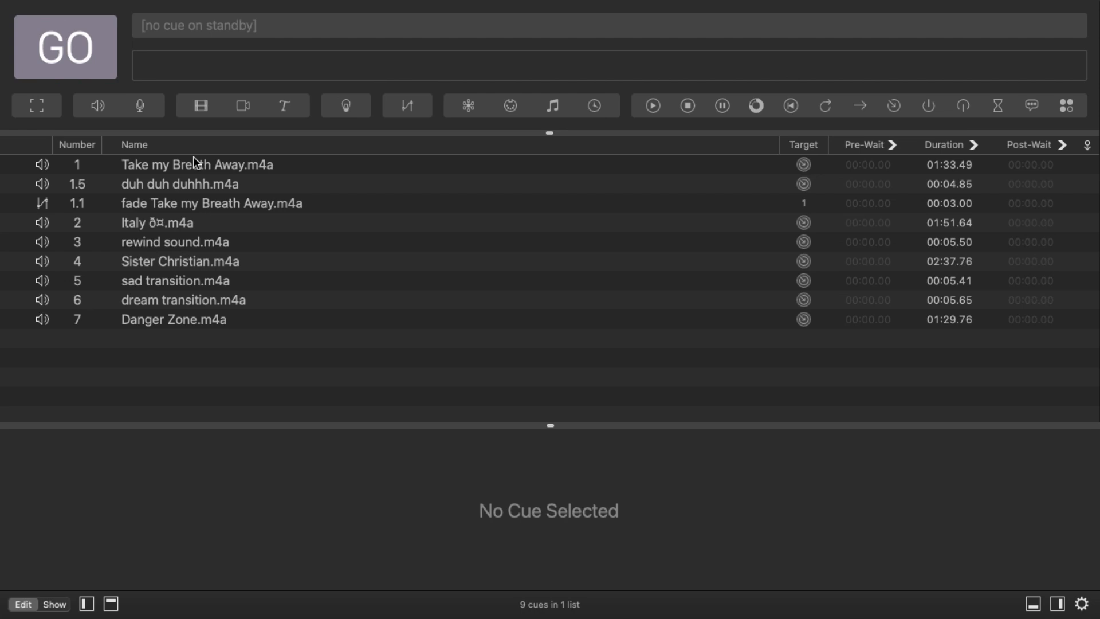
left_click(195, 162)
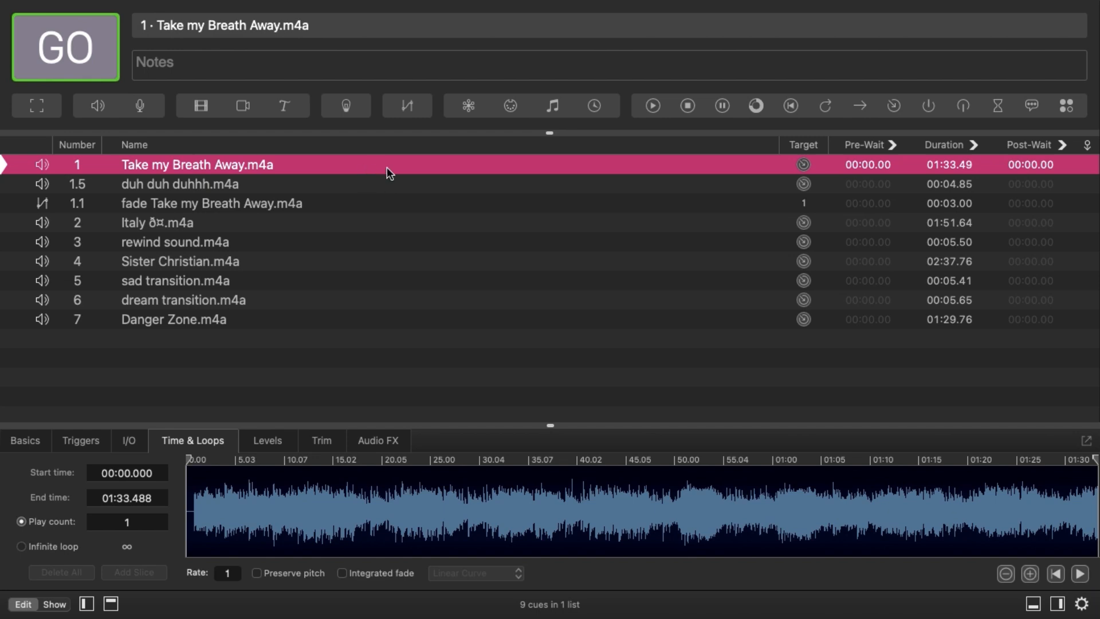
left_click(82, 49)
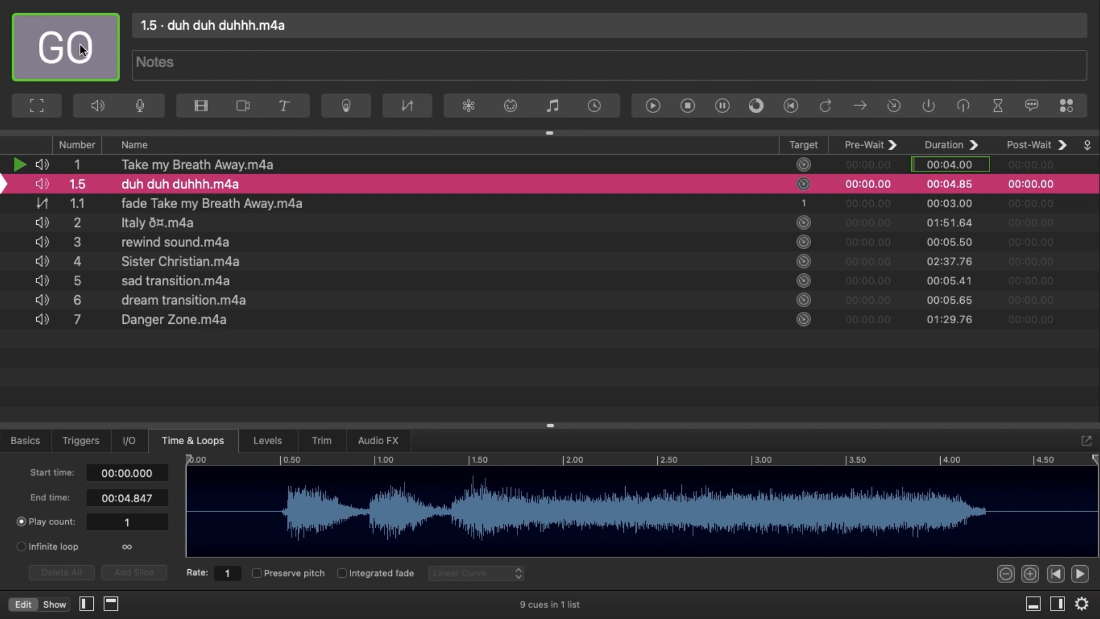
left_click(80, 48)
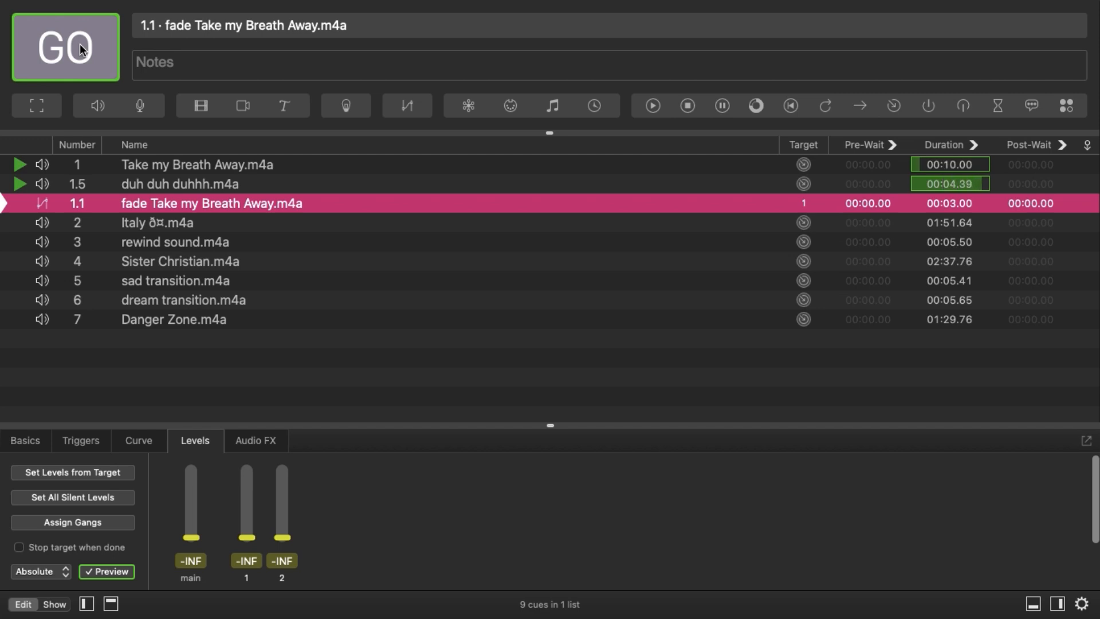
left_click(80, 49)
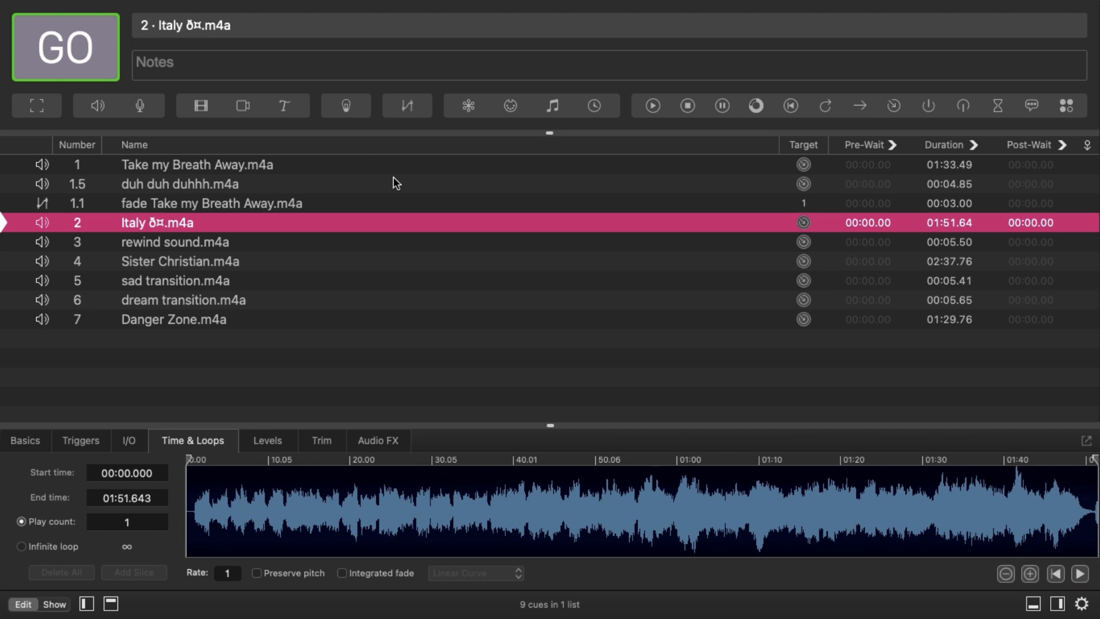
Step: Add a fade cue targeting the Italy cue, with the main, 1 and 2 levels at -INF
left_click(408, 105)
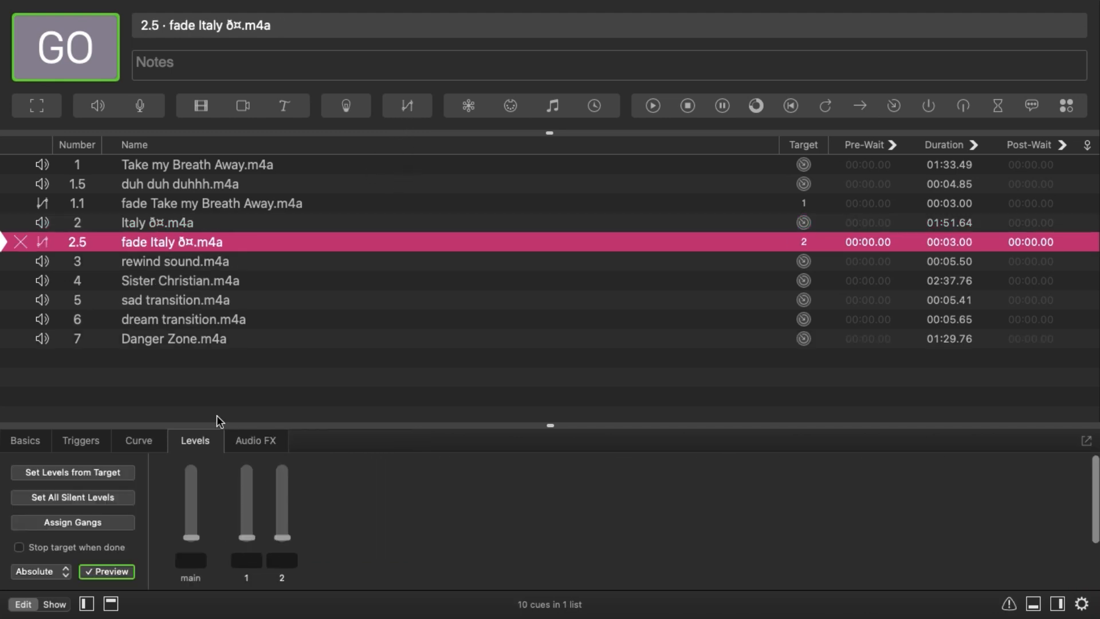
left_click(190, 537)
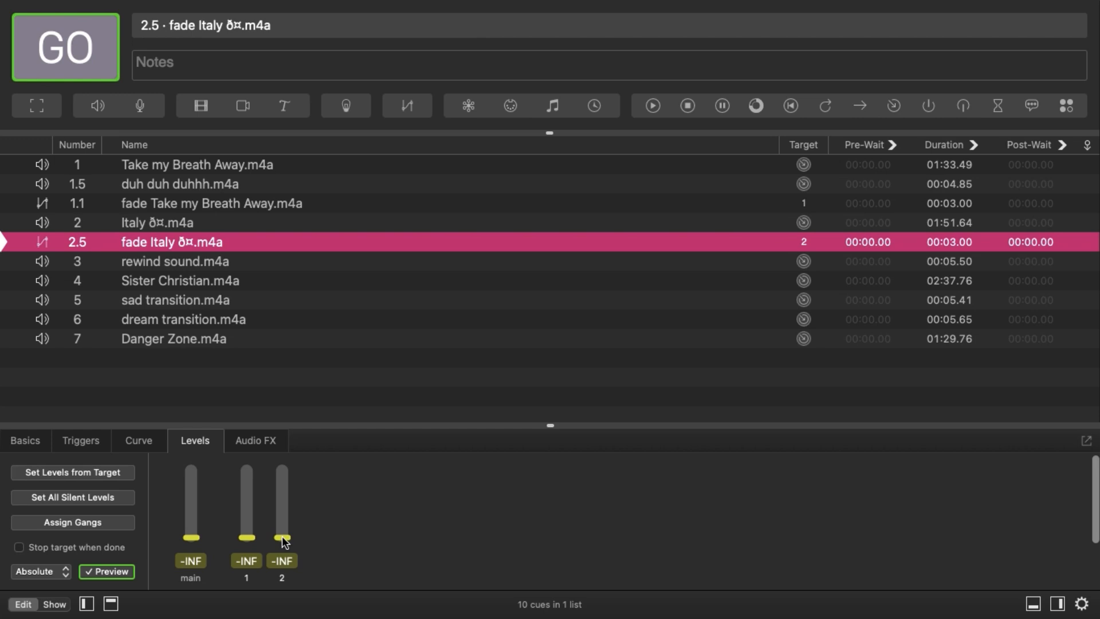
left_click(145, 225)
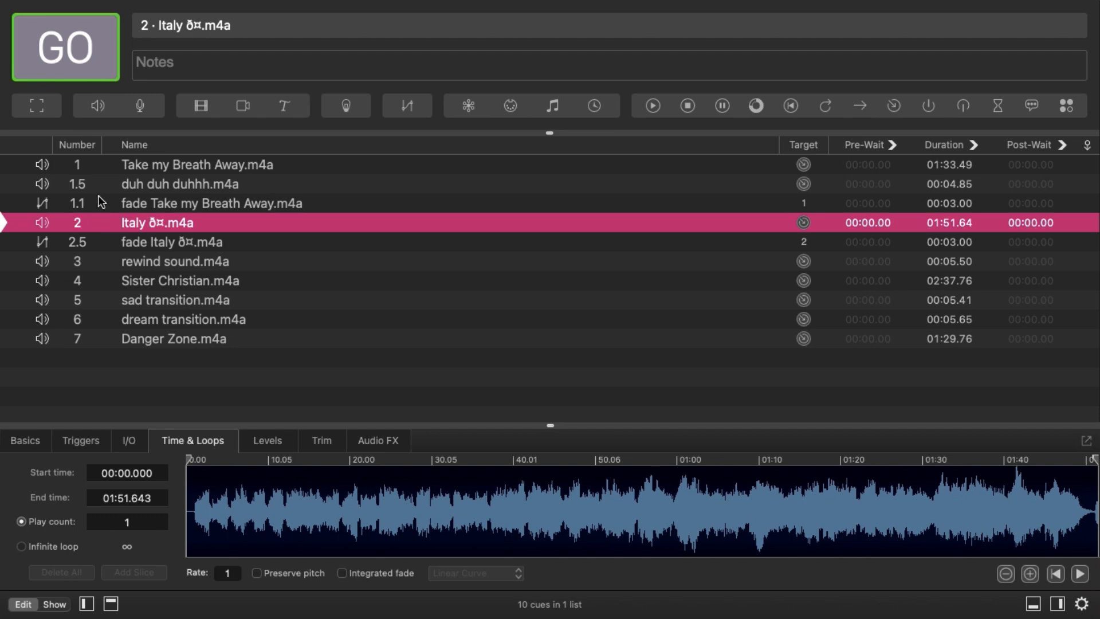
Step: Set the Italy fade cue's continue mode to Auto-continue
left_click(132, 240)
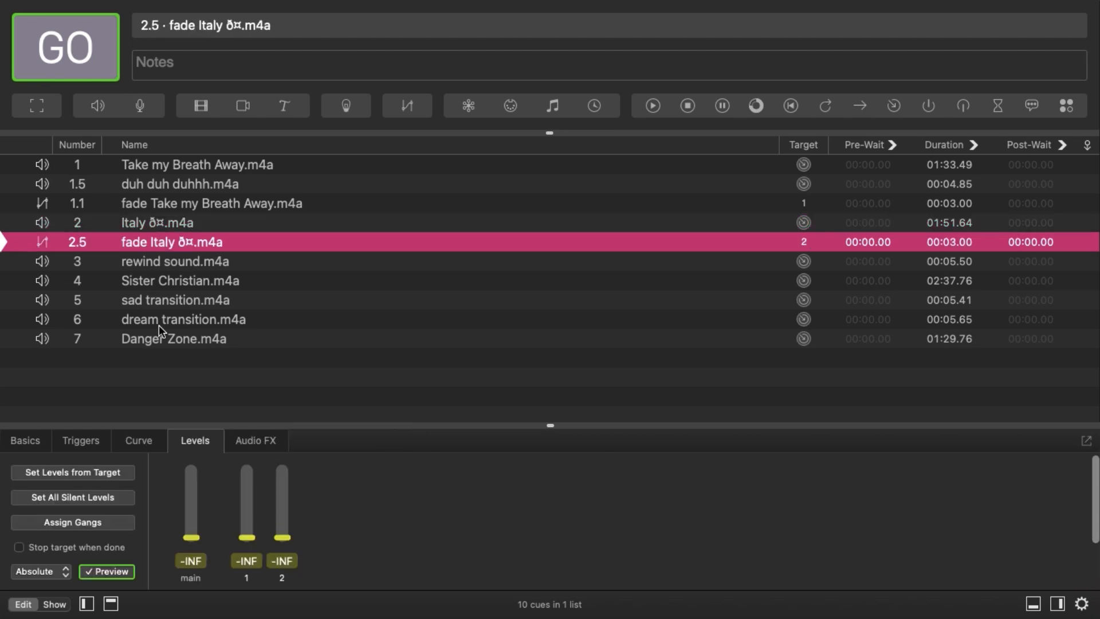
left_click(30, 440)
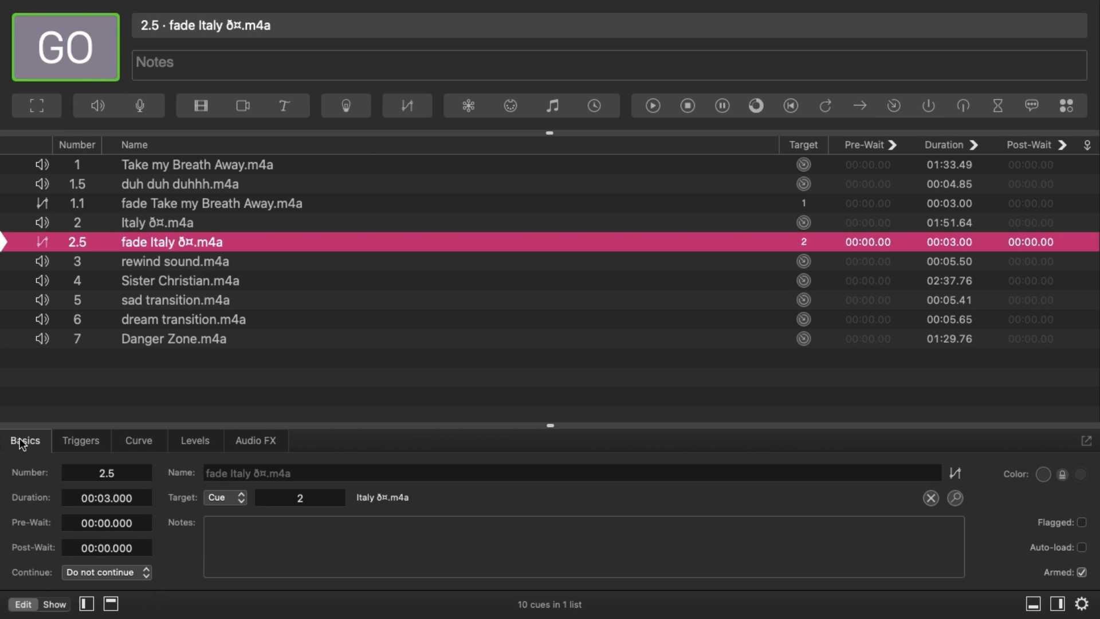
left_click(112, 572)
left_click(101, 535)
Step: Set the continue mode of the rewind sound.m4a cue to Auto-continue
left_click(139, 260)
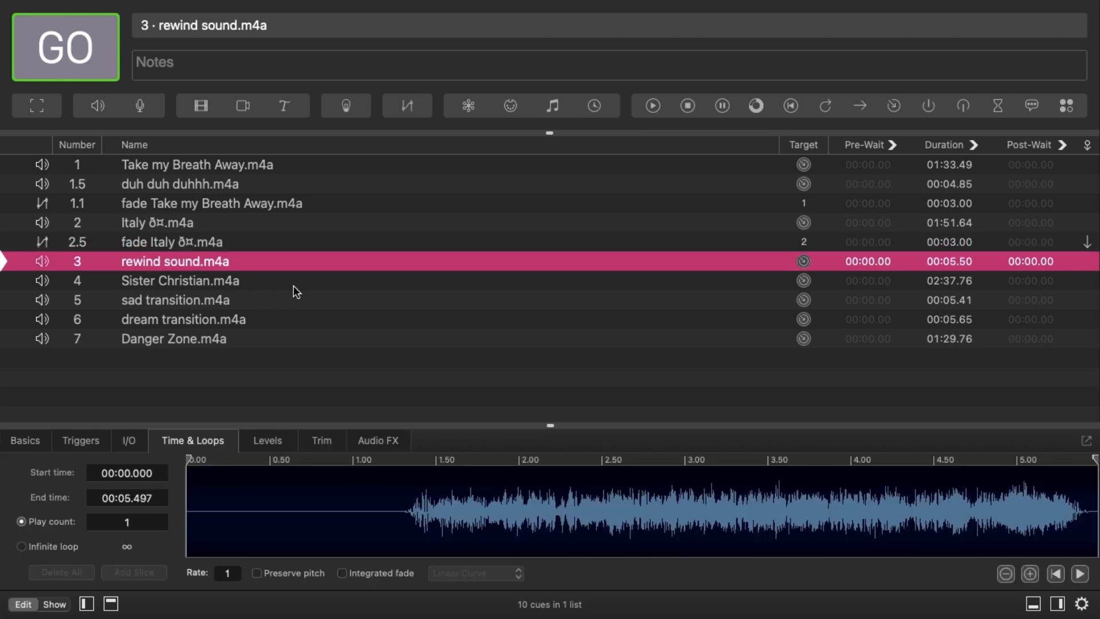
left_click(183, 273)
left_click(179, 260)
left_click(24, 447)
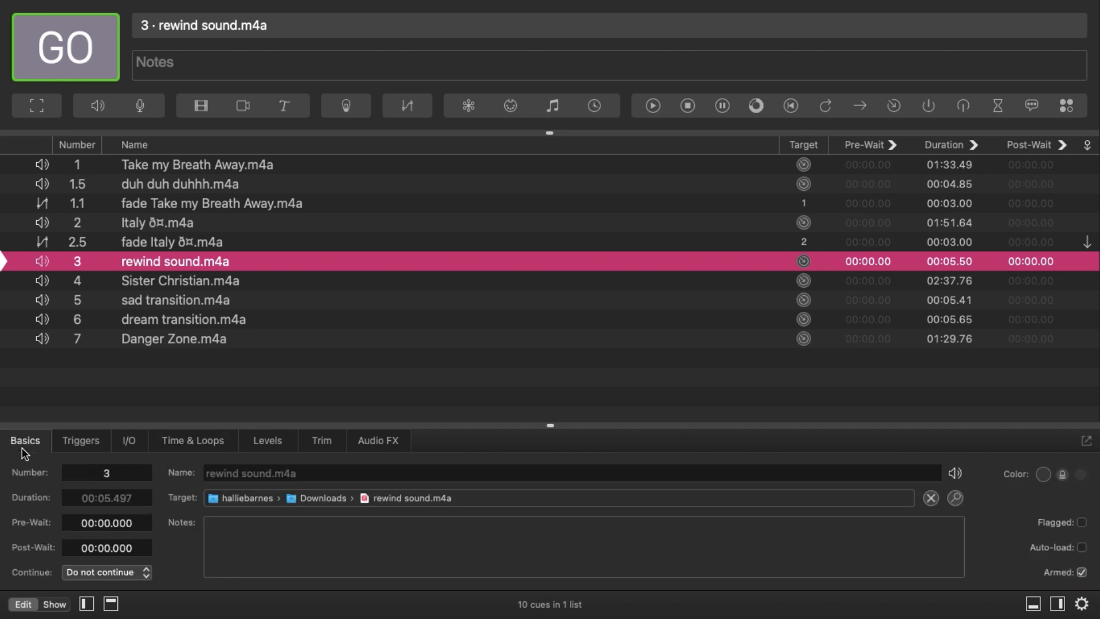
left_click(98, 573)
left_click(106, 536)
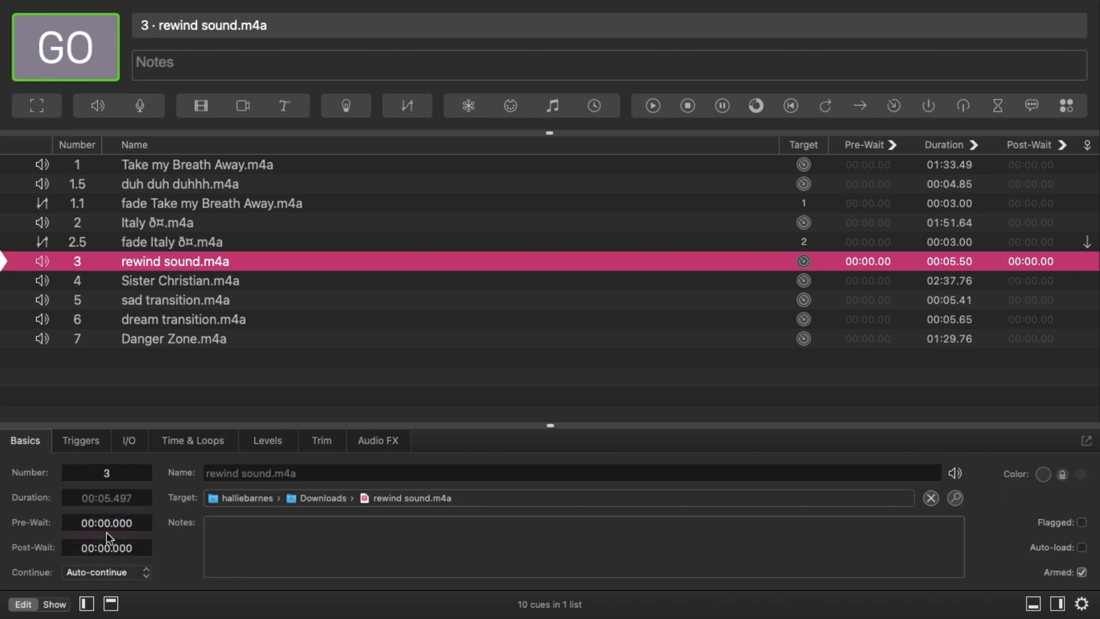
Step: Set the continue mode of the Sister Christian.m4a cue to Auto-follow
left_click(168, 284)
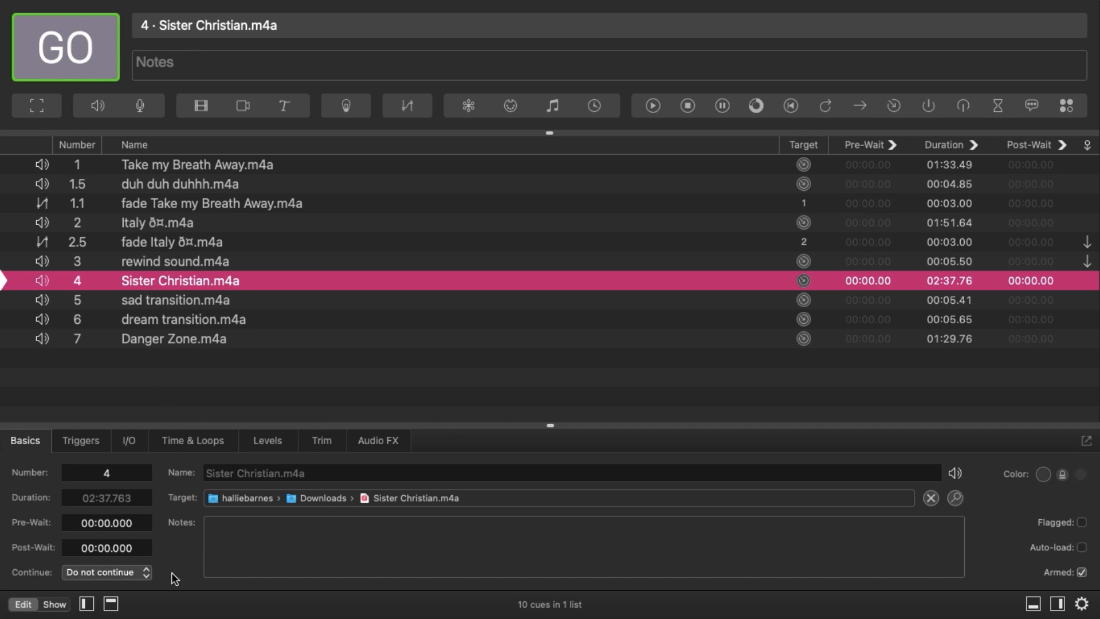
left_click(146, 572)
left_click(125, 554)
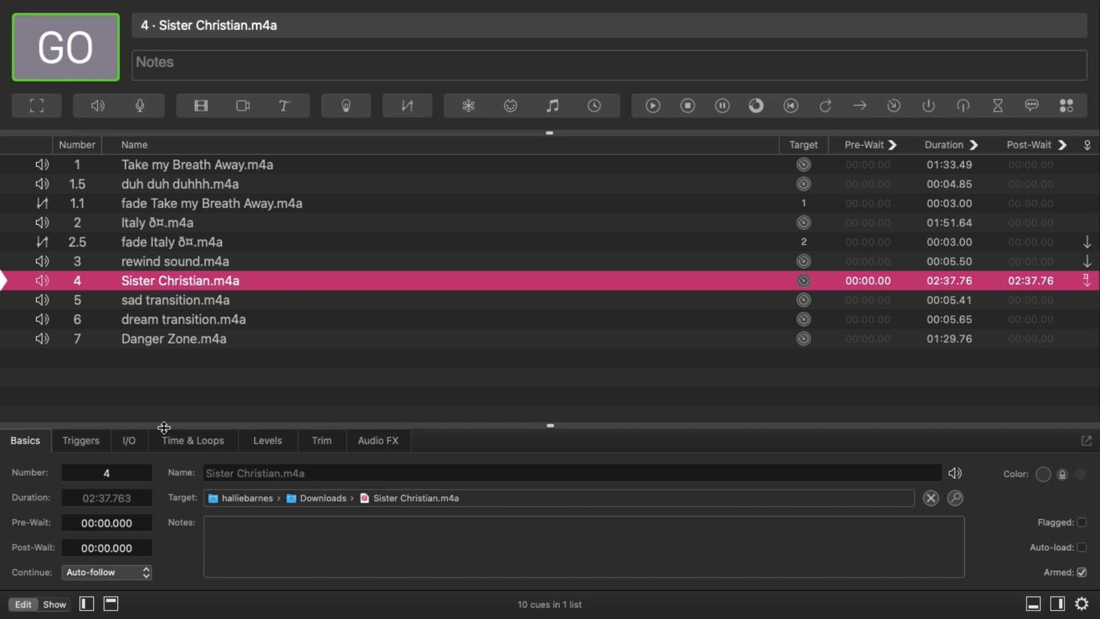
Step: Play the Italy cue and its fade sequence from cue 2, then stop all playback
left_click(298, 228)
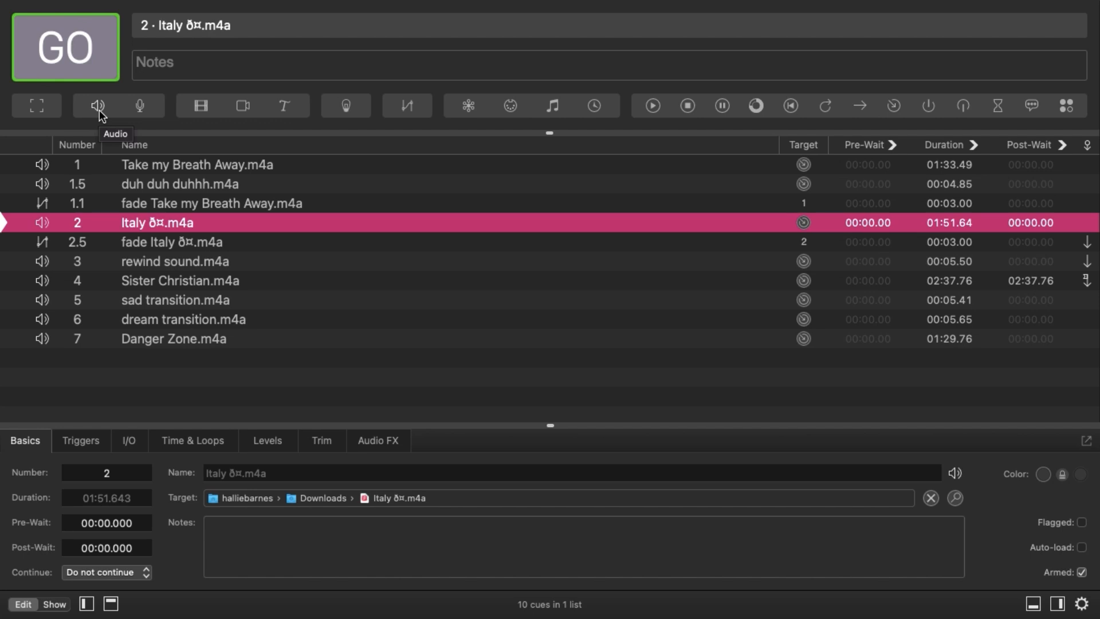
left_click(93, 54)
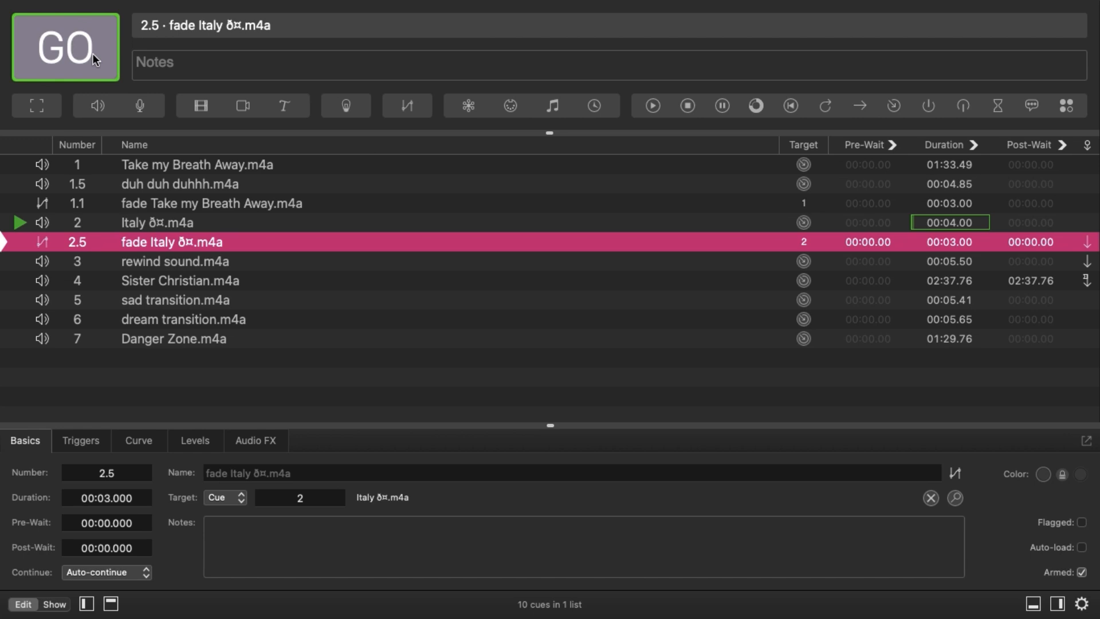
left_click(91, 53)
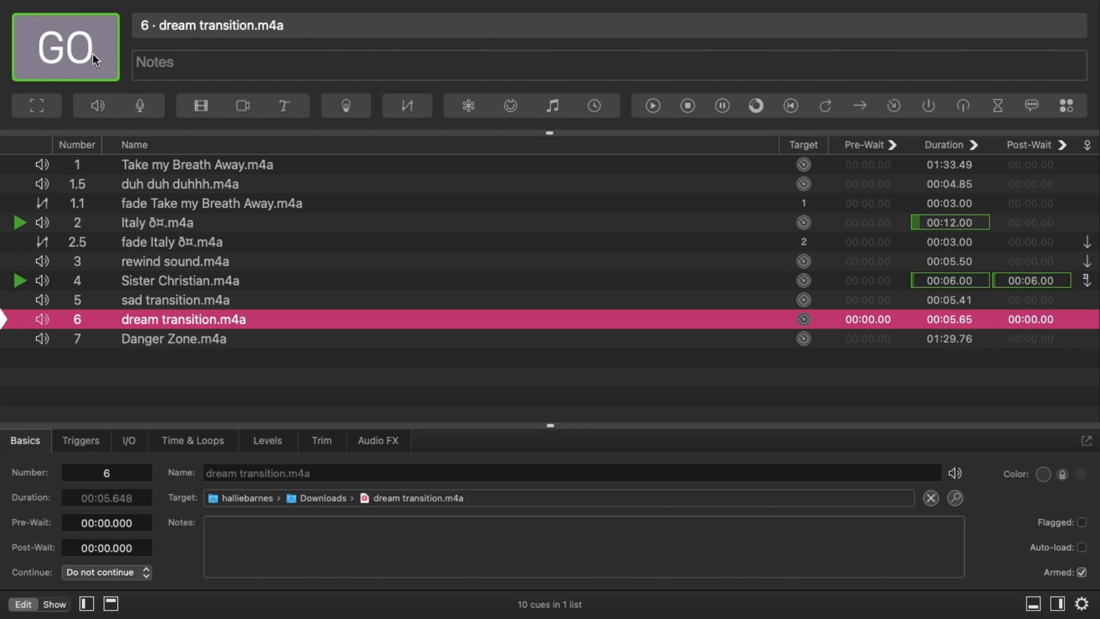
key("Escape")
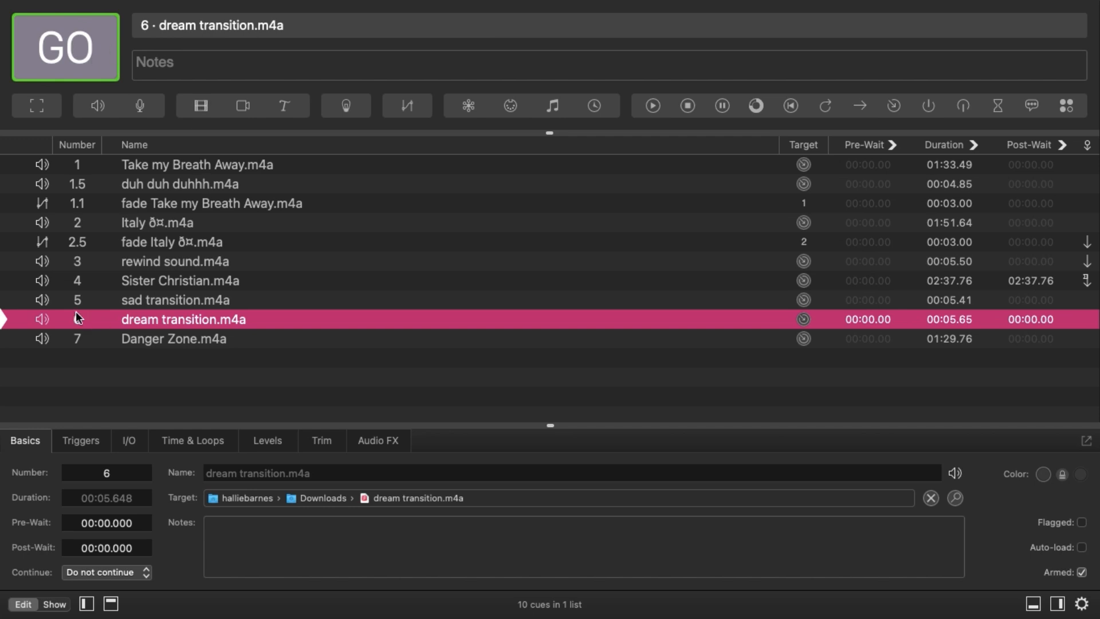
Step: Set the continue mode of the Sister Christian.m4a cue to Do not continue
left_click(116, 286)
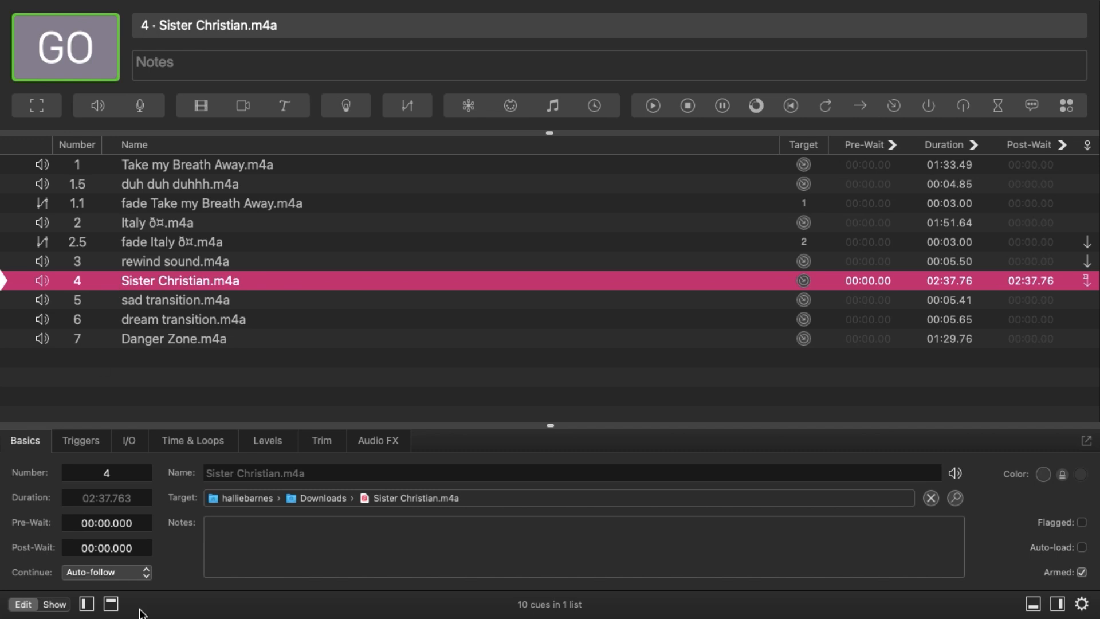
left_click(126, 571)
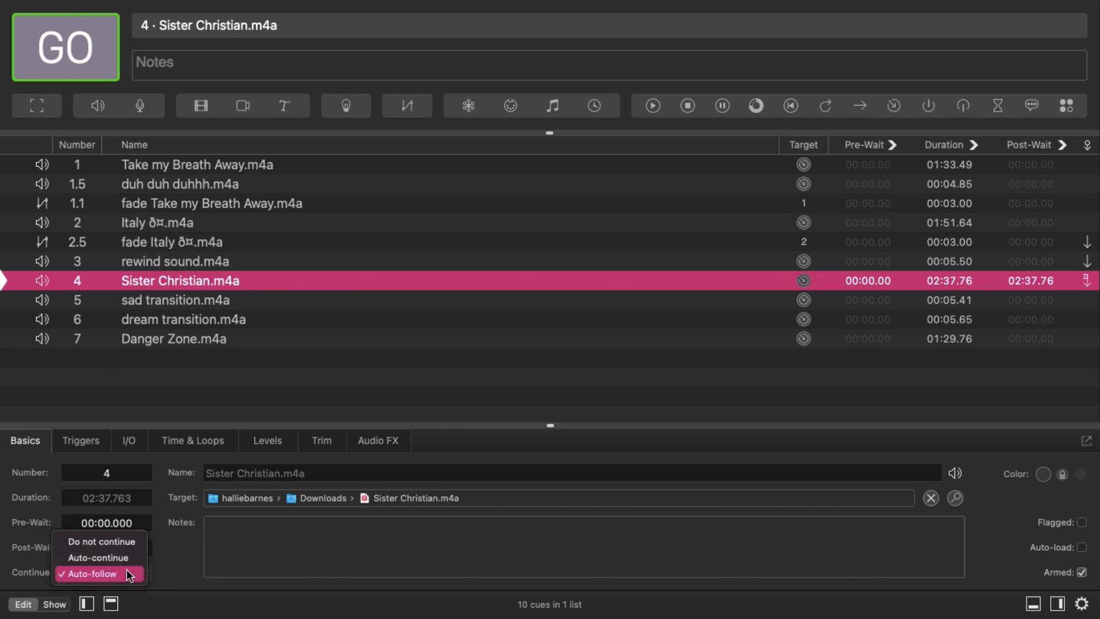
left_click(81, 542)
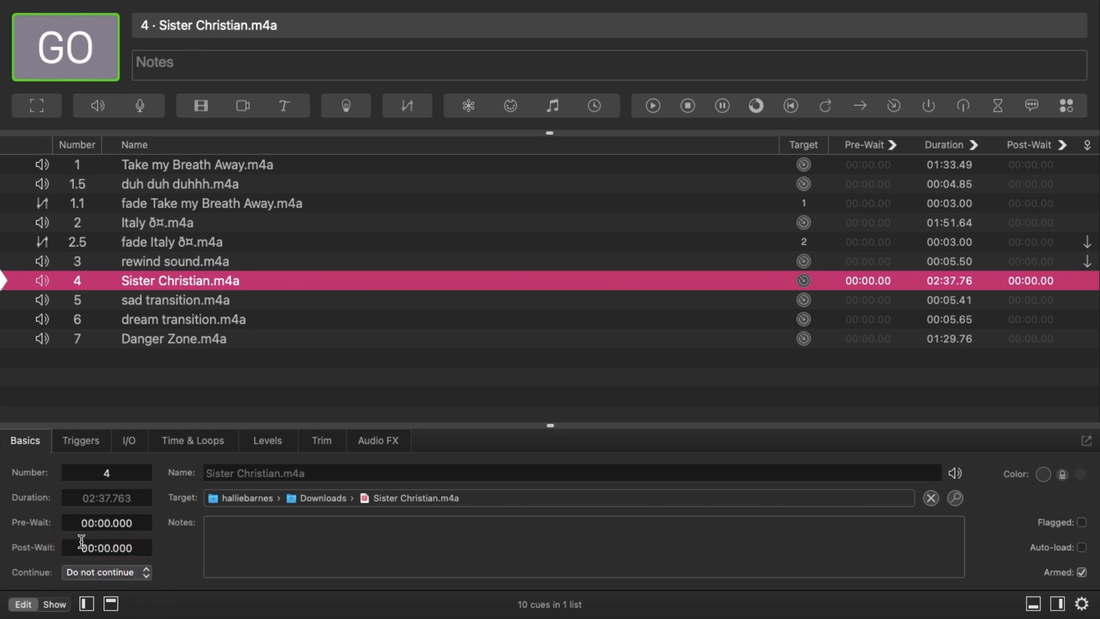
Step: Set the continue mode of the rewind sound.m4a cue to Auto-follow
left_click(86, 263)
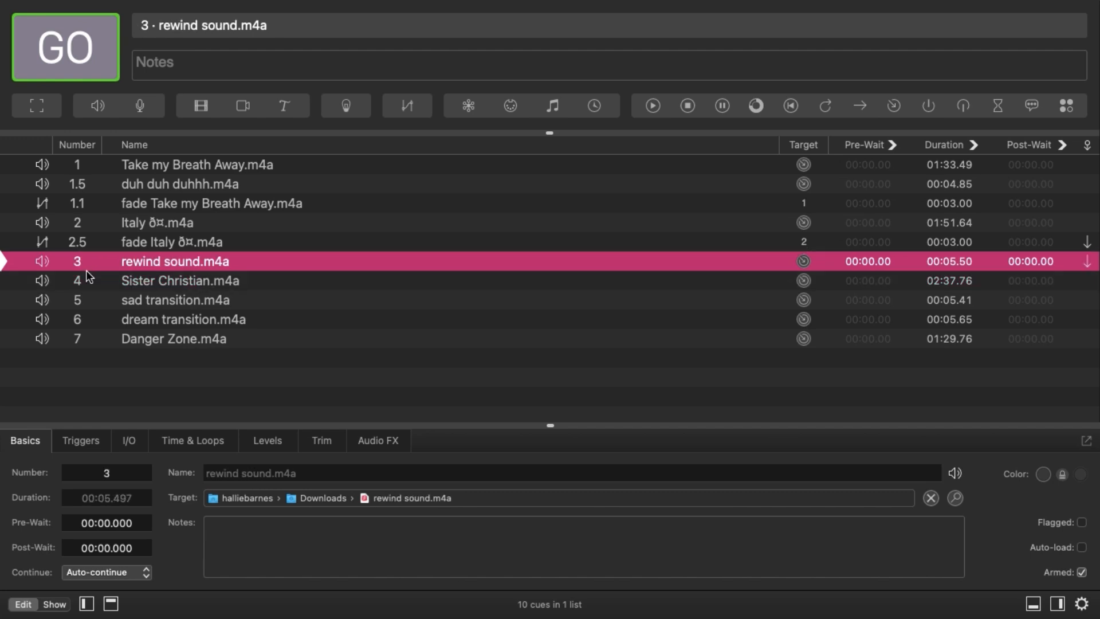
left_click(101, 572)
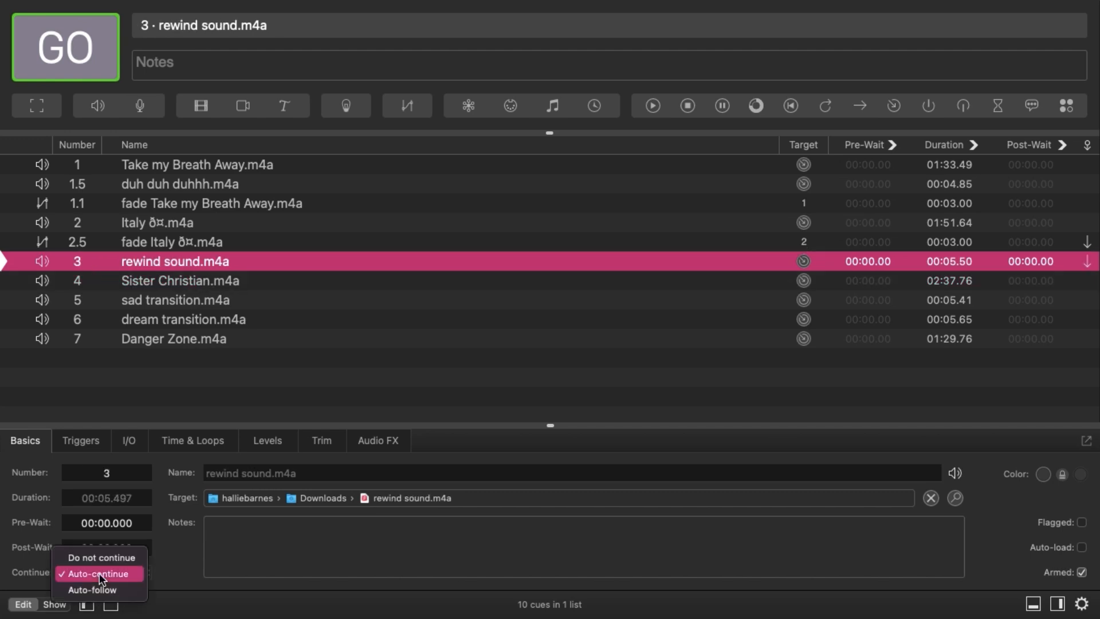
left_click(99, 589)
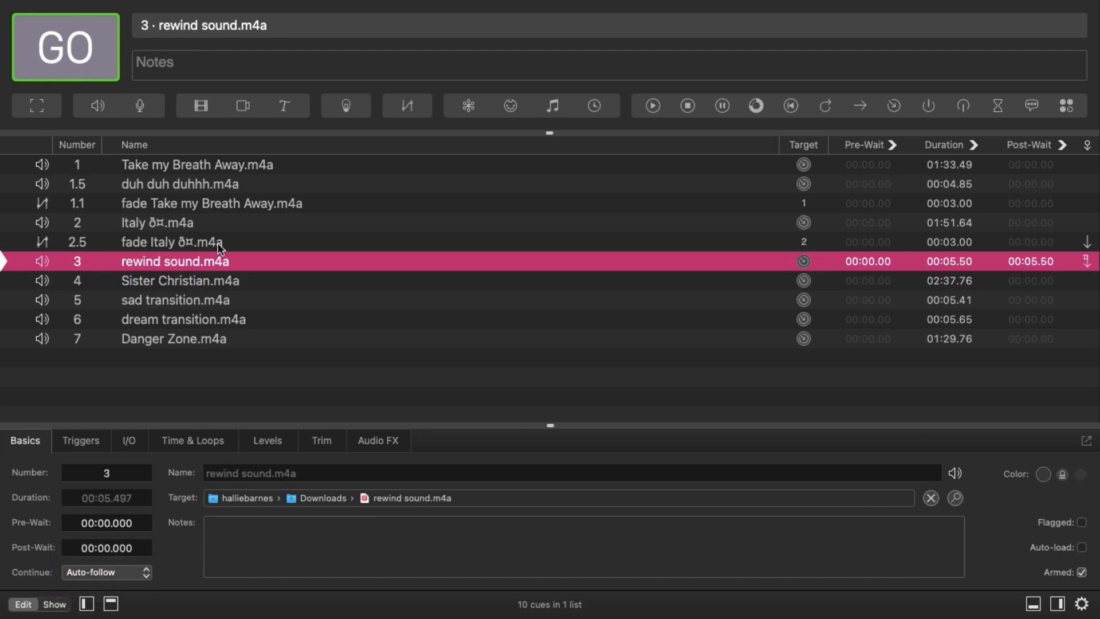
Step: Test the sequence from the Italy cue through its fade and rewind sound to Sister Christian.m4a, then stop playback
left_click(117, 224)
left_click(92, 44)
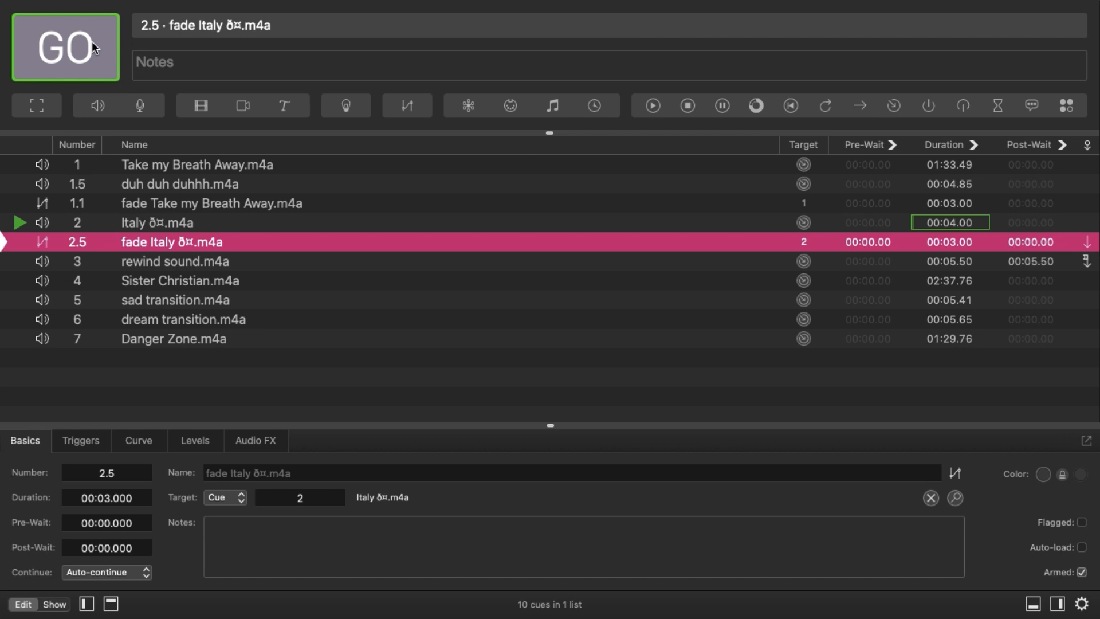
left_click(91, 41)
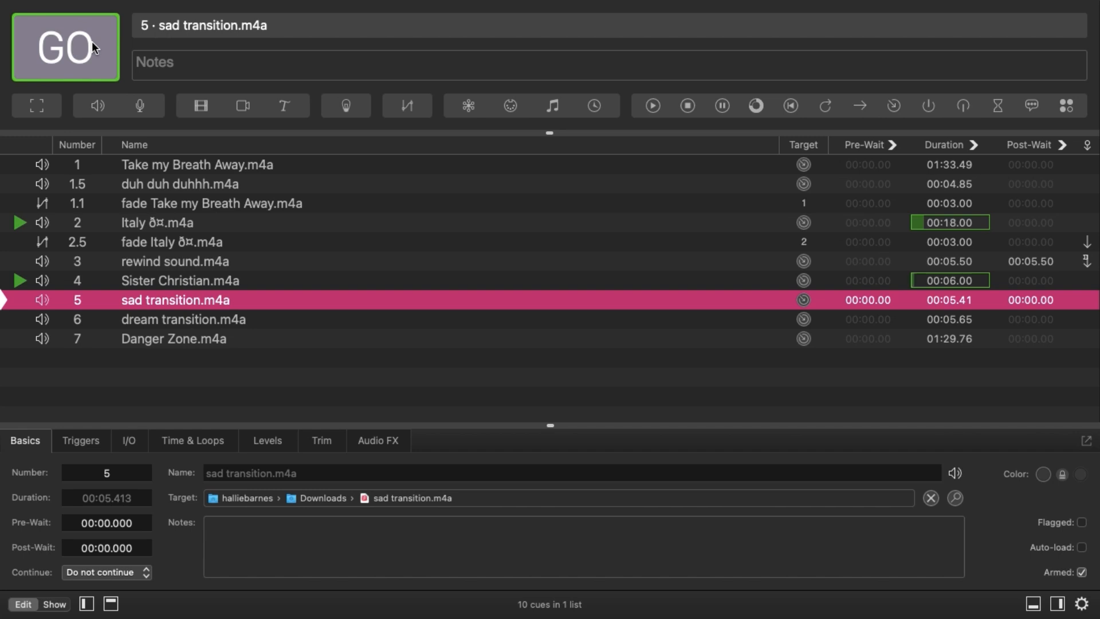
left_click(167, 279)
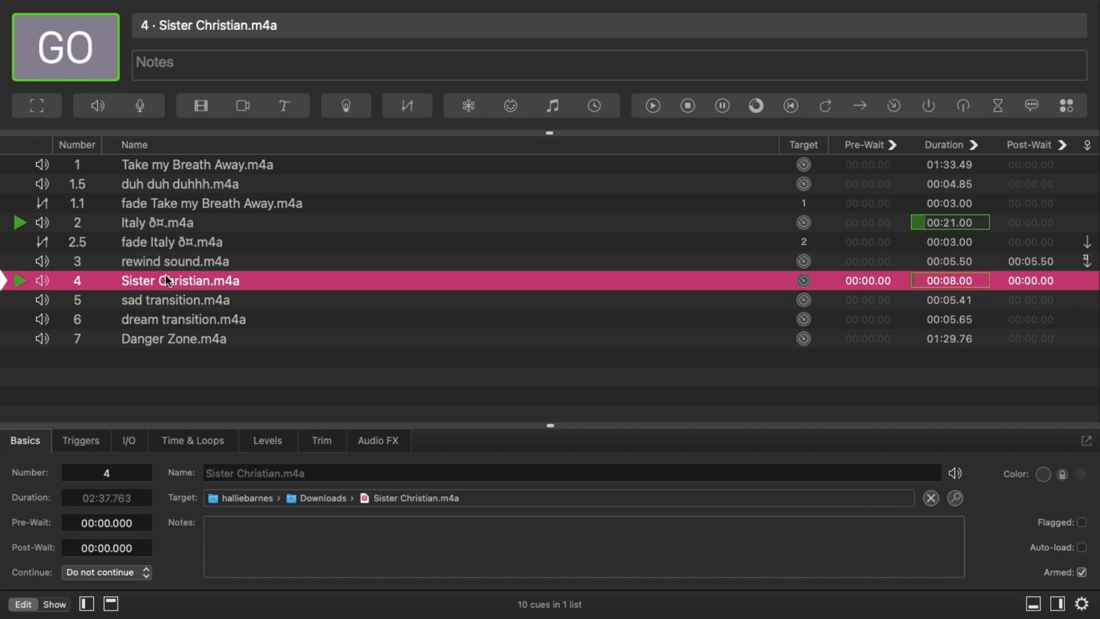
key("Escape")
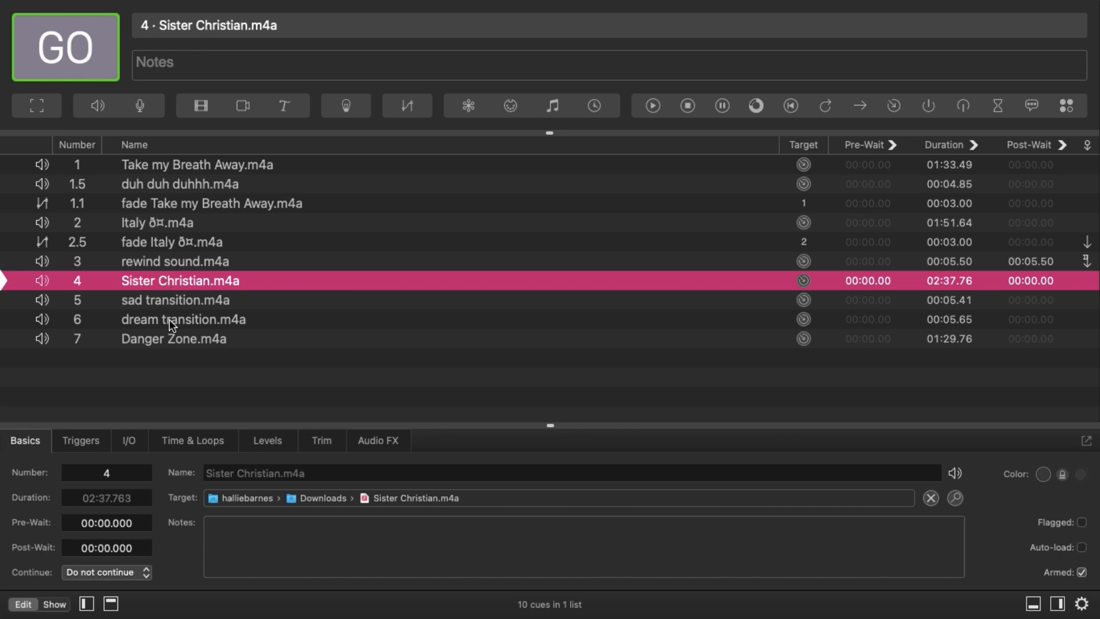
Step: Open the time and loop settings of the sad transition.m4a cue and play it at rate 1
left_click(170, 302)
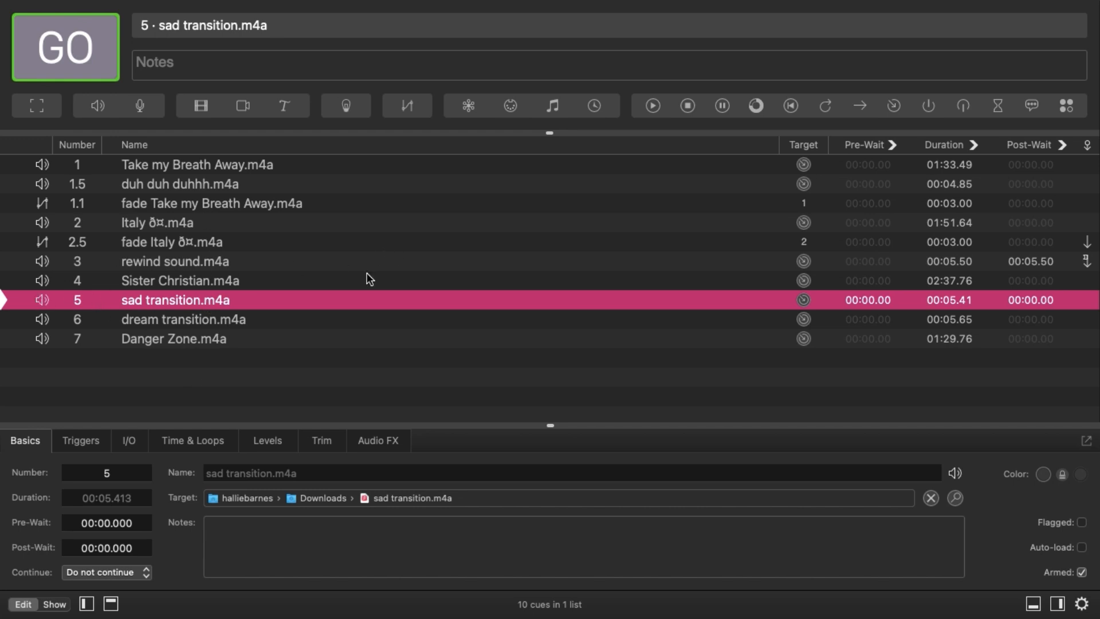
left_click(214, 440)
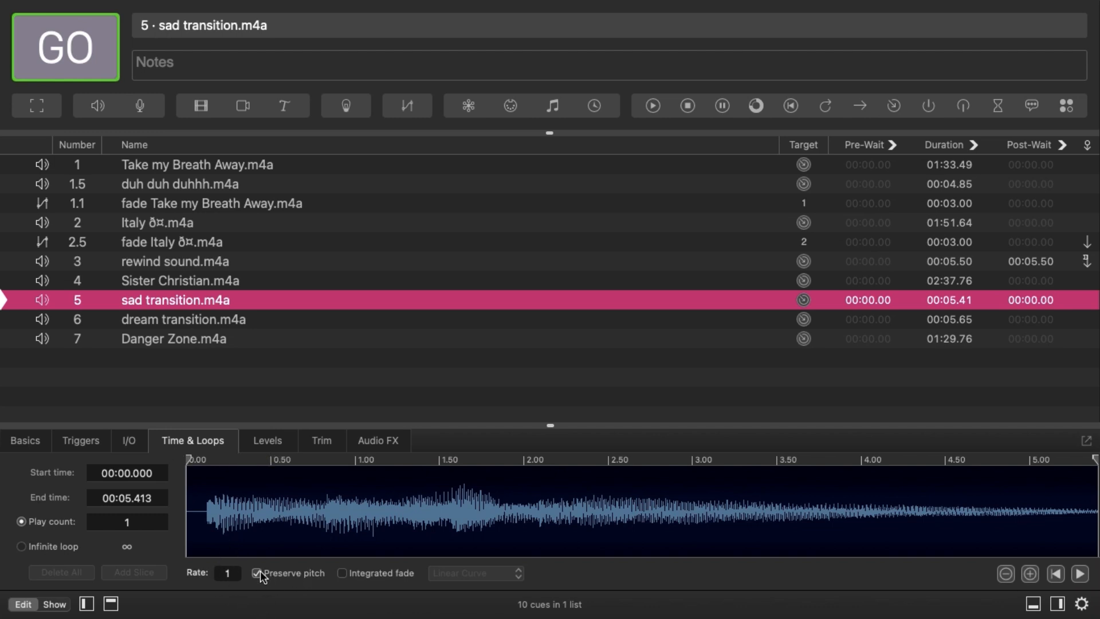
left_click(227, 574)
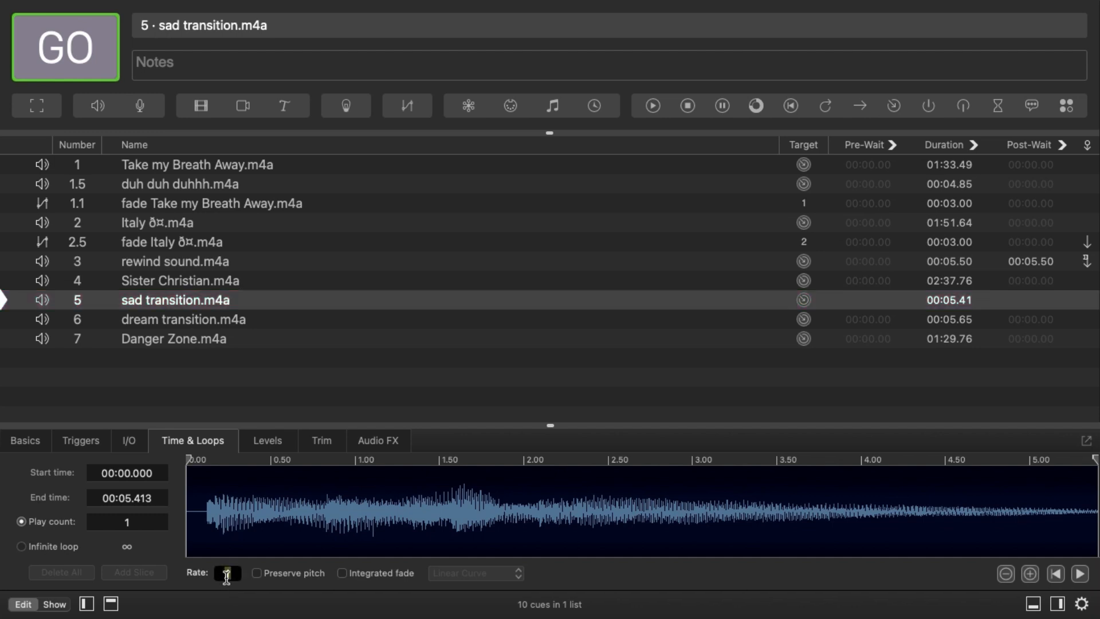
left_click(257, 573)
key("BackSpace")
type("5")
key("BackSpace")
type("1")
left_click(257, 573)
left_click(209, 301)
left_click(68, 60)
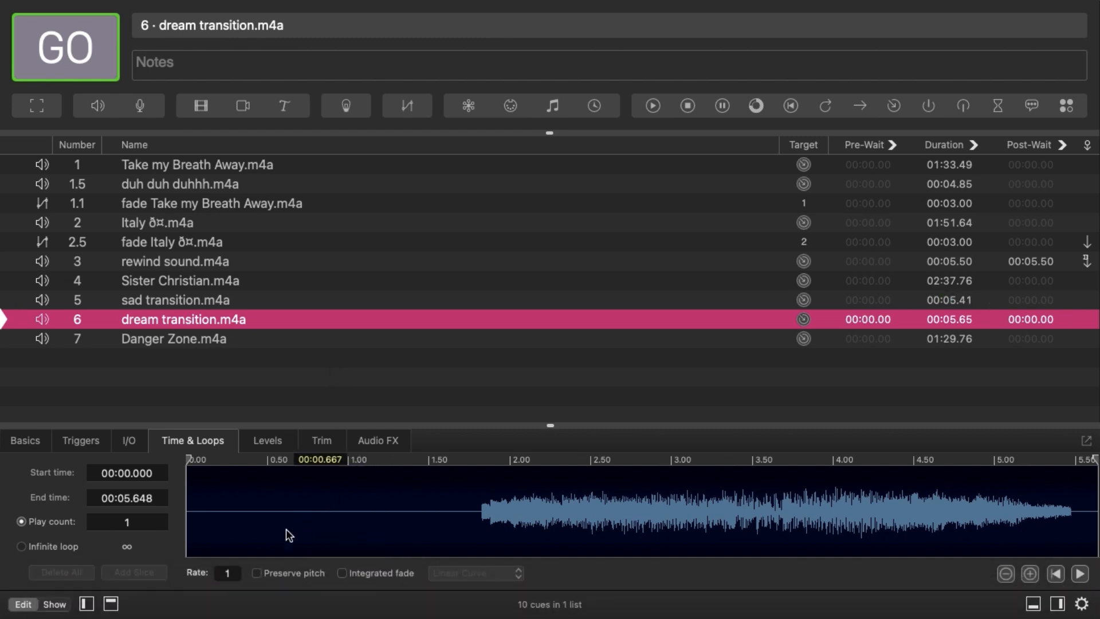
left_click(241, 572)
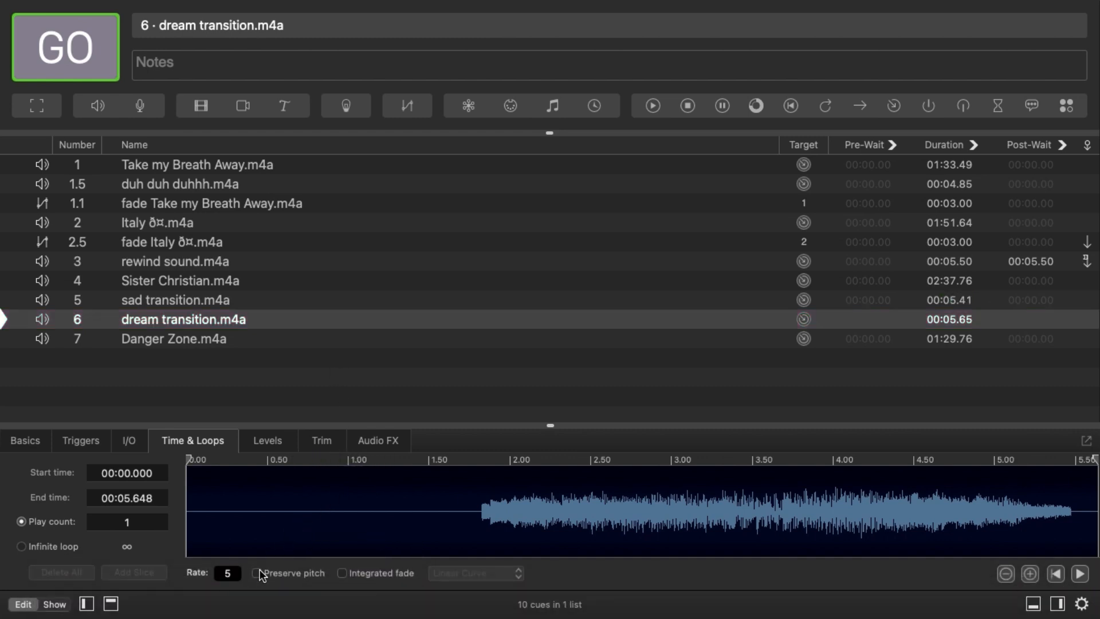
left_click(260, 573)
key("BackSpace")
type("1")
Step: Set the rate of the sad transition.m4a cue to 5 with Preserve pitch enabled, and play it
left_click(172, 300)
left_click(227, 573)
type("5")
left_click(257, 573)
left_click(228, 573)
type("5")
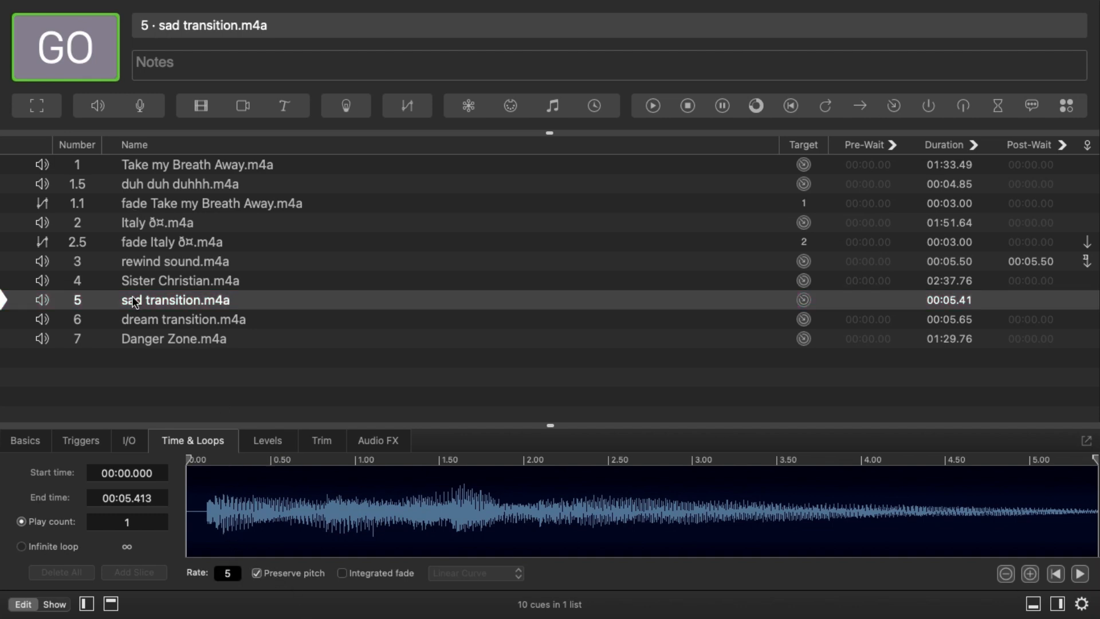
key("Return")
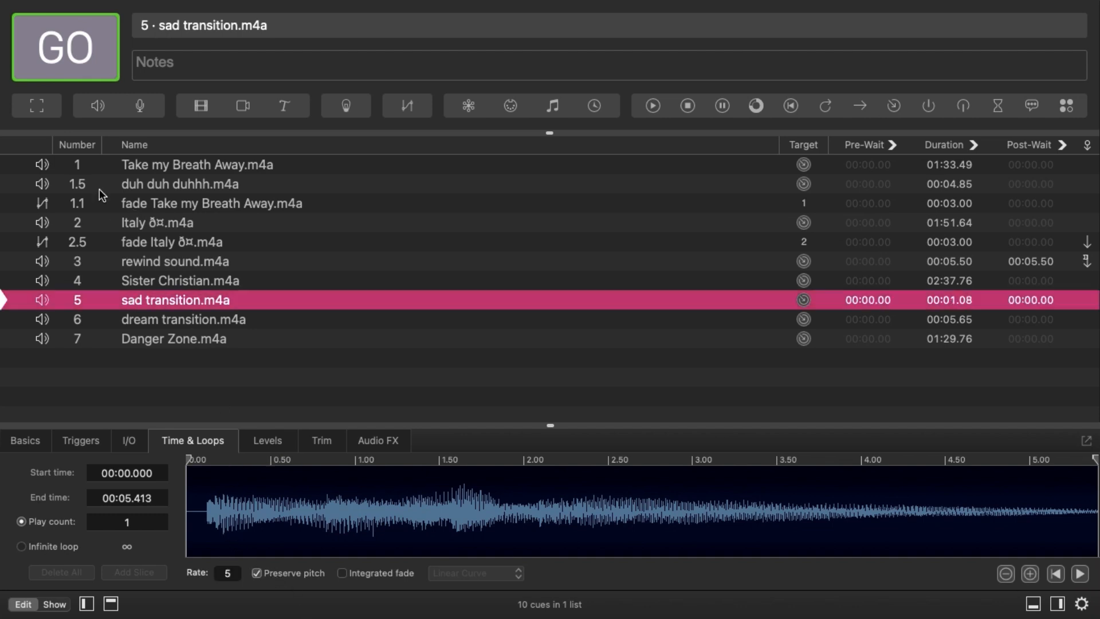
left_click(64, 43)
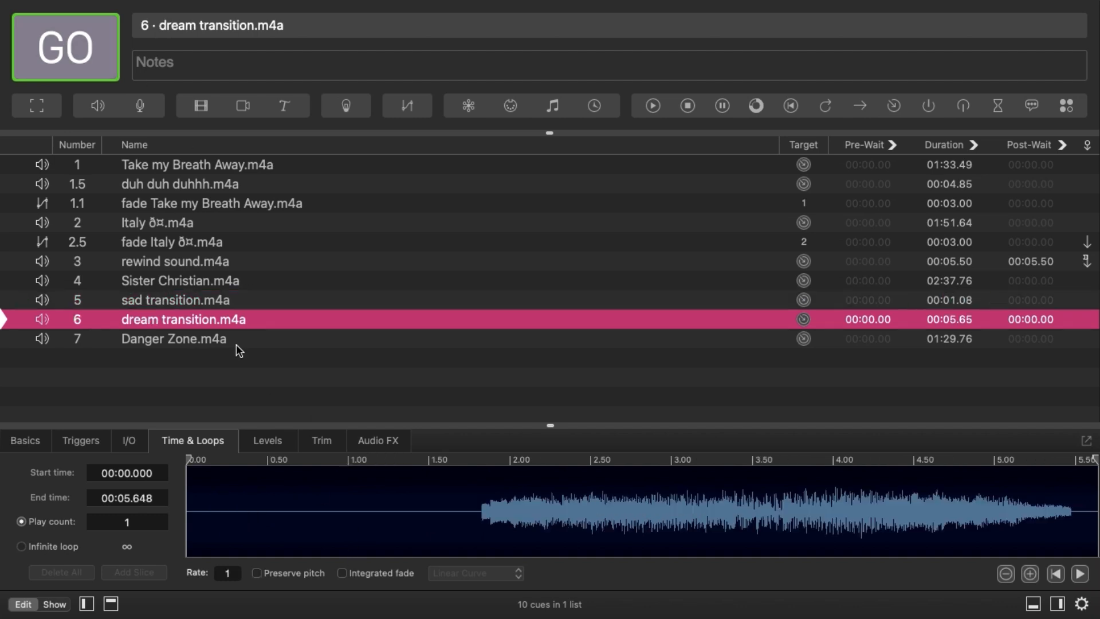
Step: Disable Preserve pitch for the sad transition.m4a cue and play it at rate 5
left_click(217, 299)
left_click(257, 573)
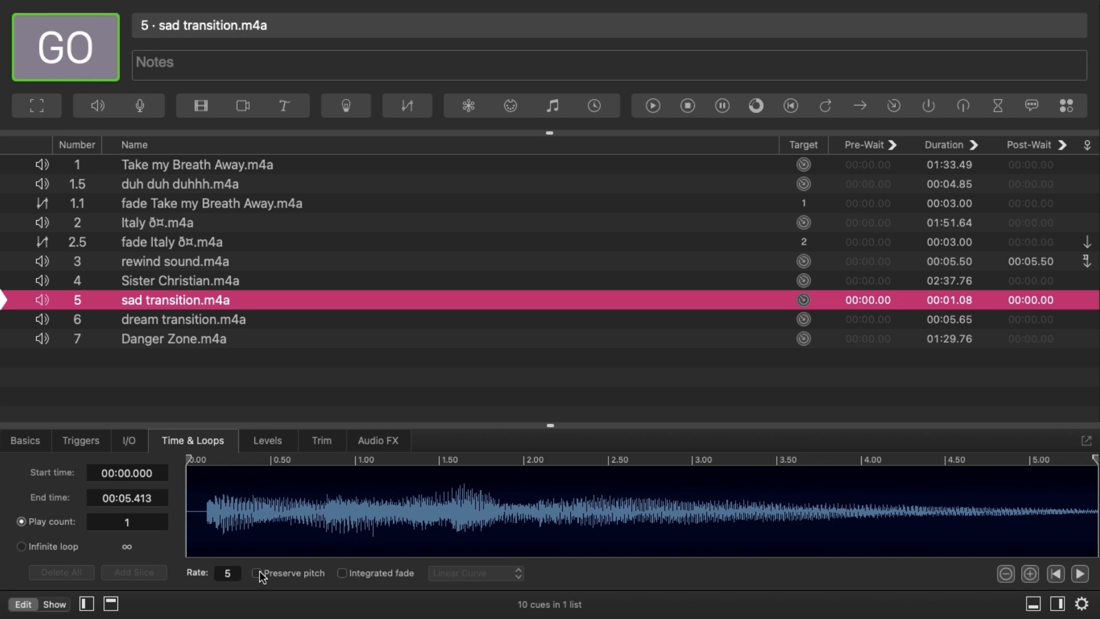
left_click(97, 47)
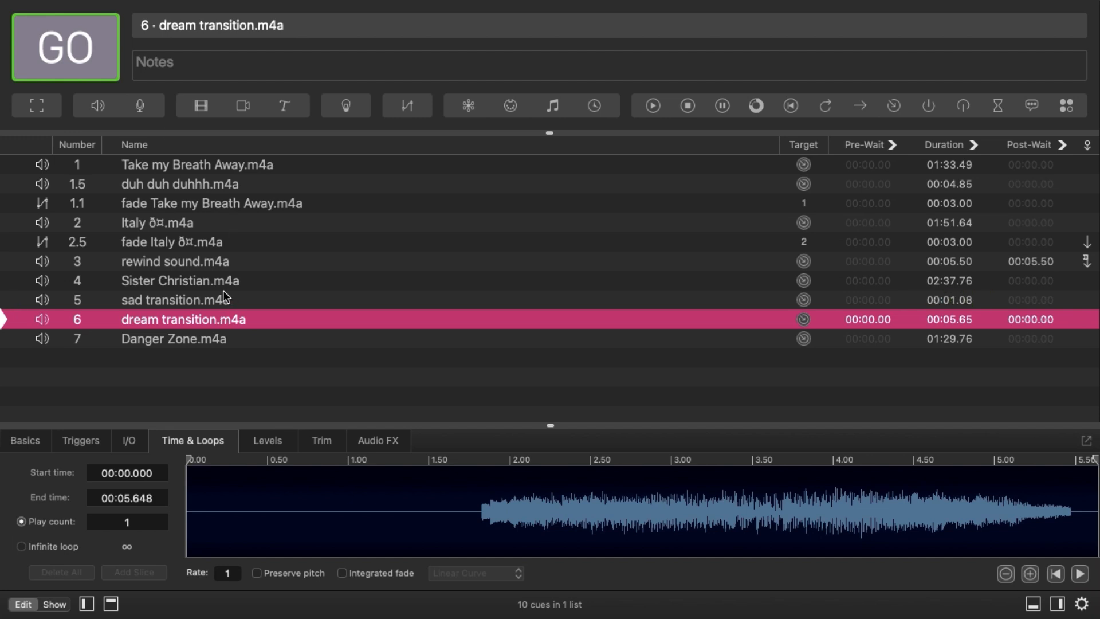
Step: Set the rate of the sad transition.m4a cue to 0.2, play it without Preserve pitch, and stop playback
left_click(264, 298)
left_click(230, 572)
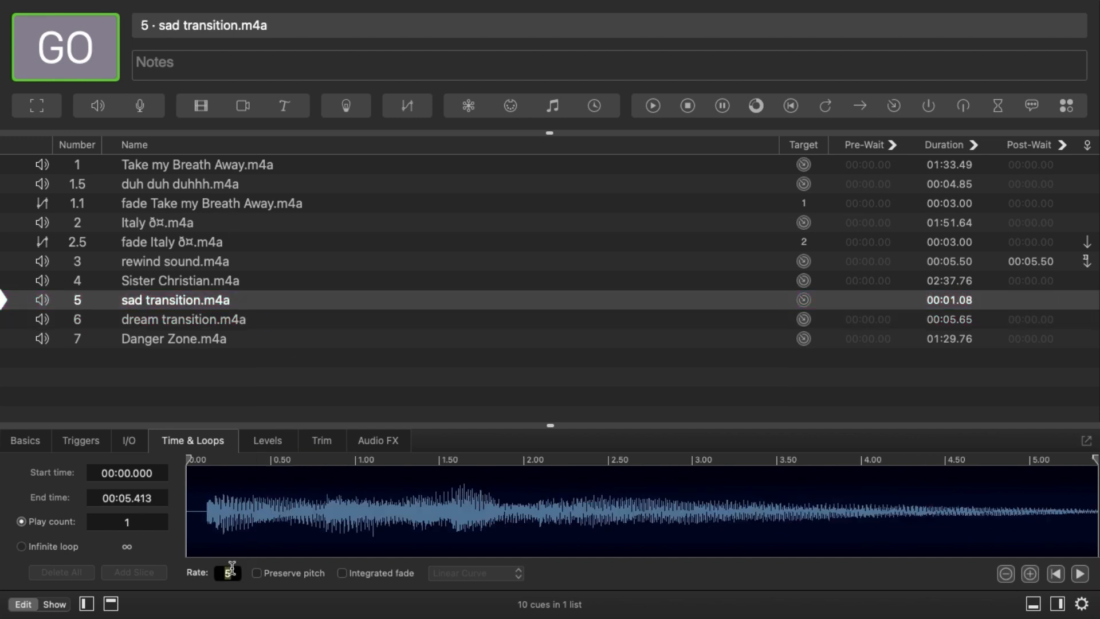
type(".2")
left_click(288, 300)
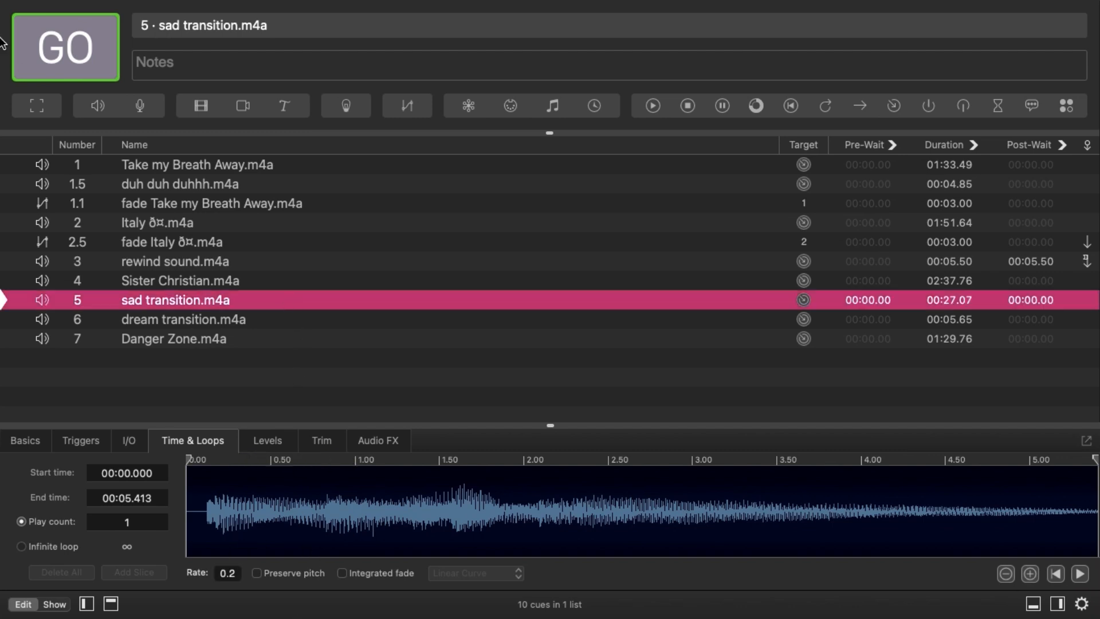
left_click(46, 54)
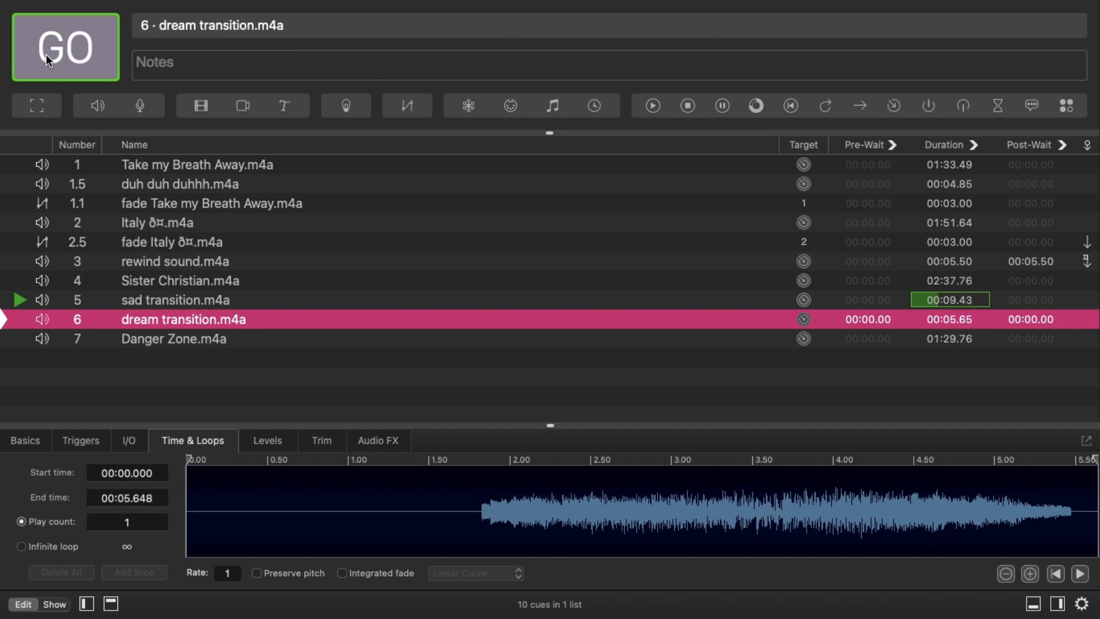
key("Escape")
Step: Enable Preserve pitch for the sad transition.m4a cue, play it at rate 0.2, and stop playback
left_click(291, 301)
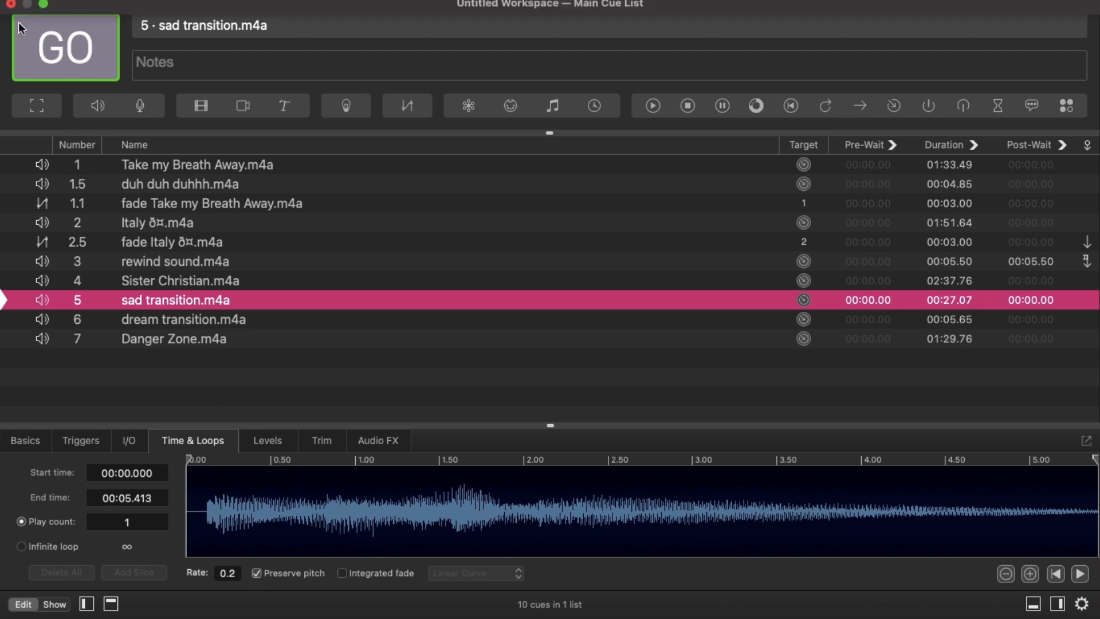
left_click(70, 74)
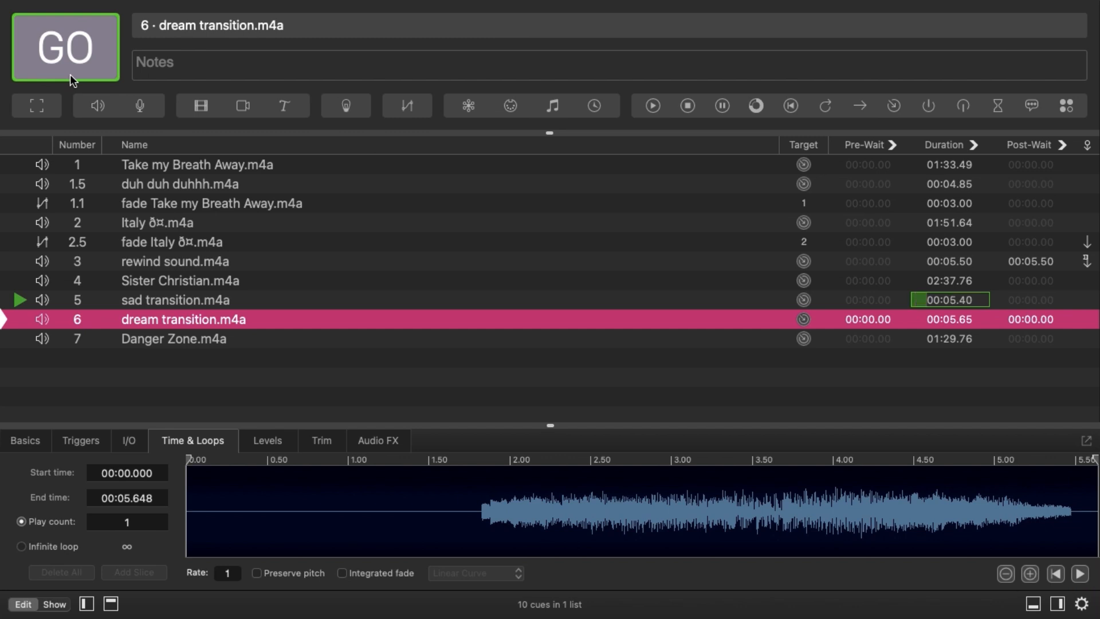
key("Escape")
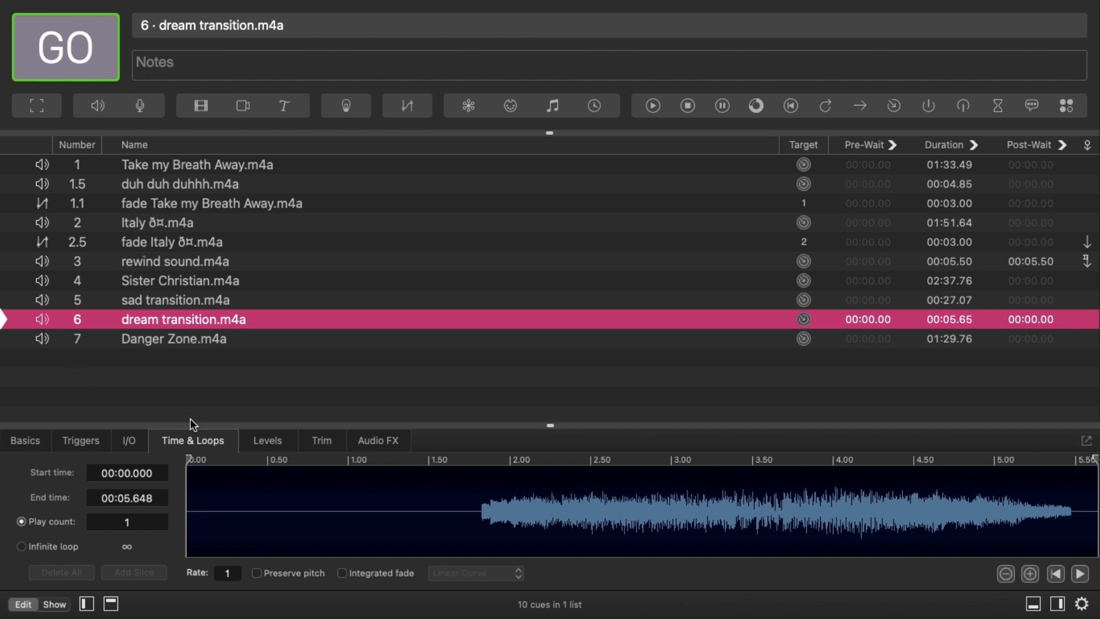
Step: Set the play count of the dream transition.m4a cue to 3 and play it
left_click(138, 518)
key("BackSpace")
type("3")
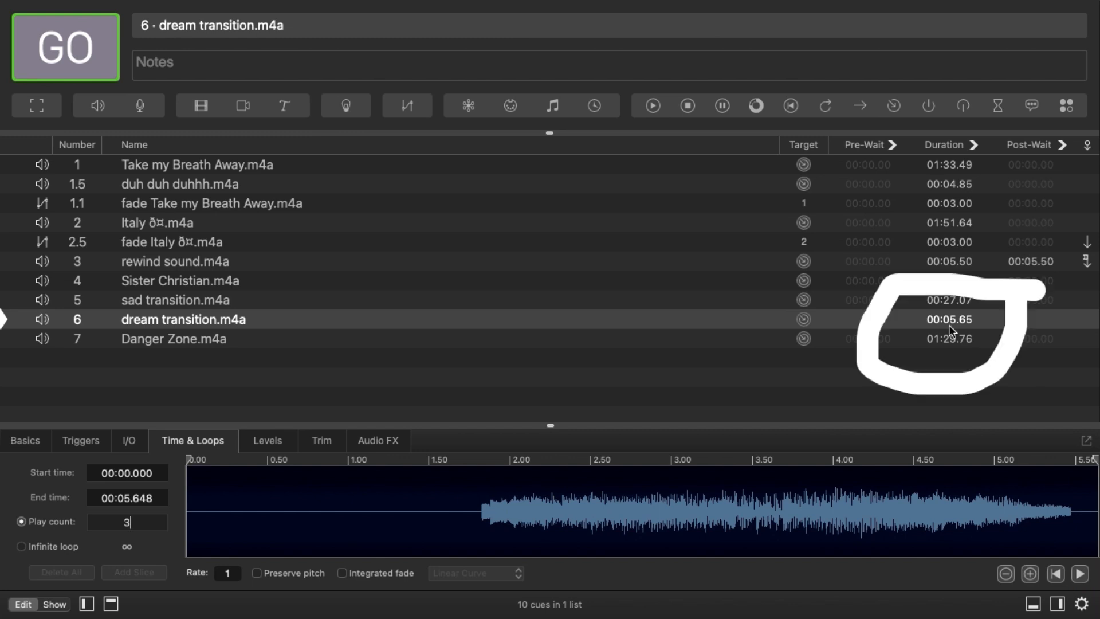
left_click(334, 375)
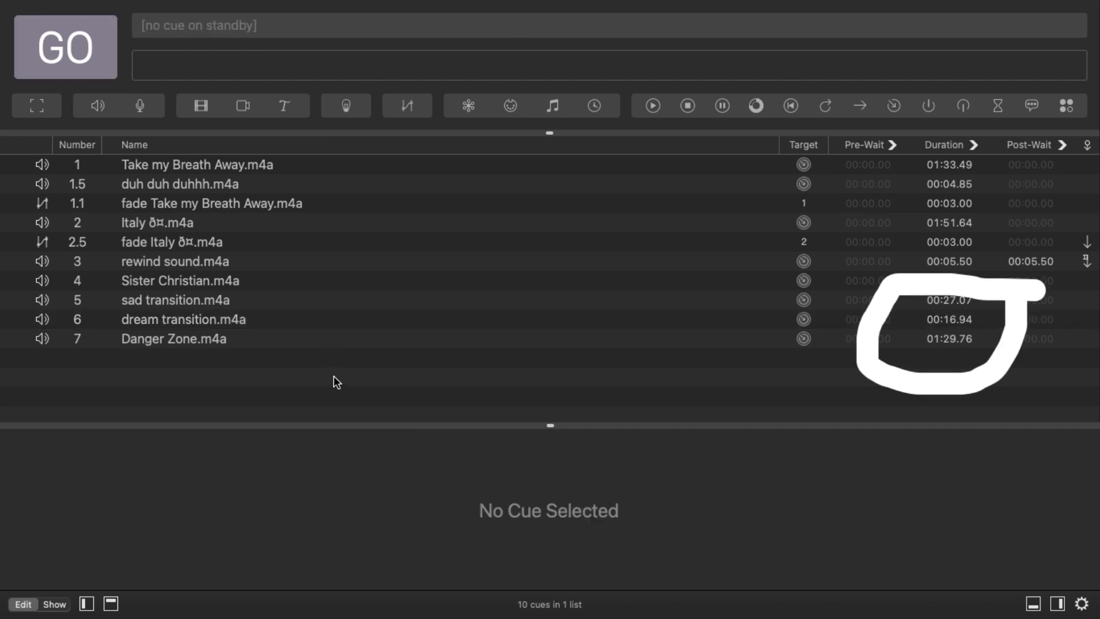
left_click(986, 320)
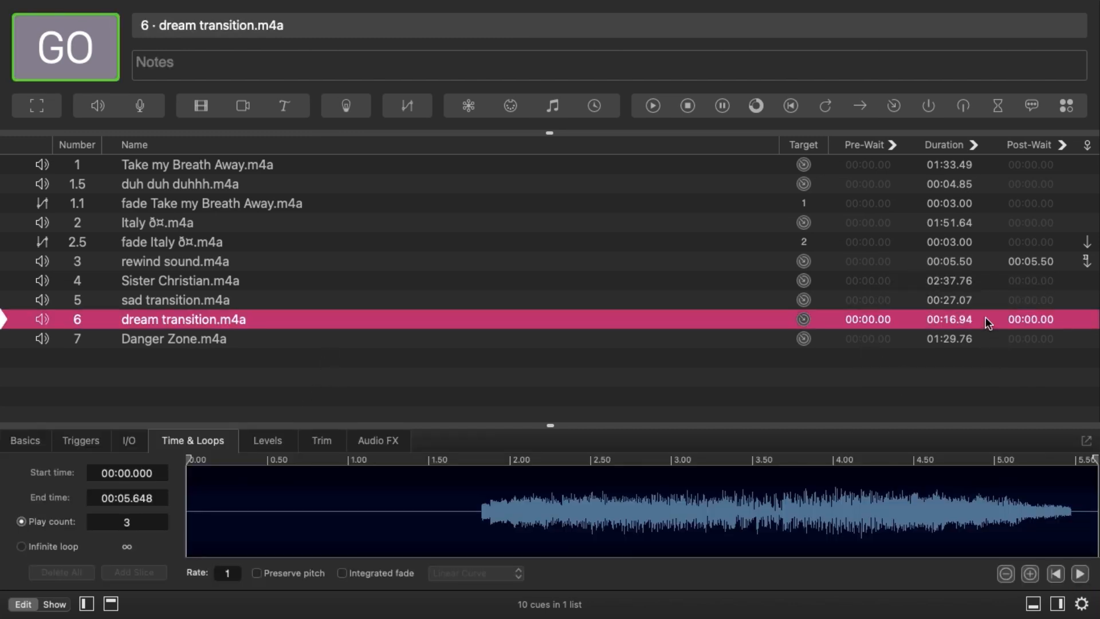
left_click(63, 67)
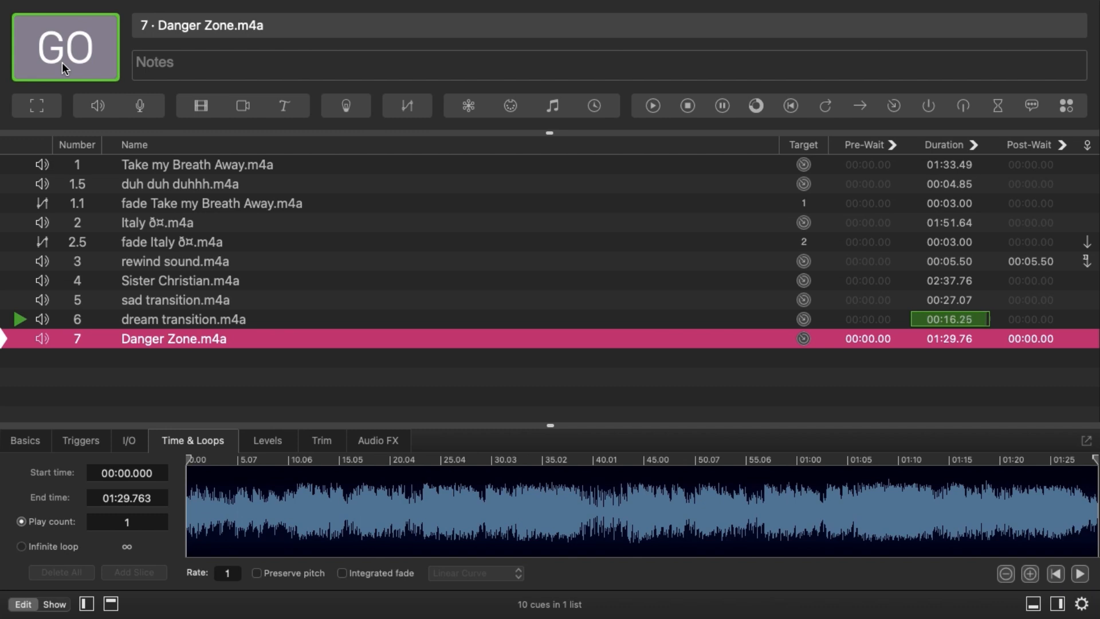
Step: Set the play count of the dream transition.m4a cue to 1
left_click(300, 321)
left_click(22, 522)
left_click(147, 523)
key("BackSpace")
type("1")
mouse_move(109, 3)
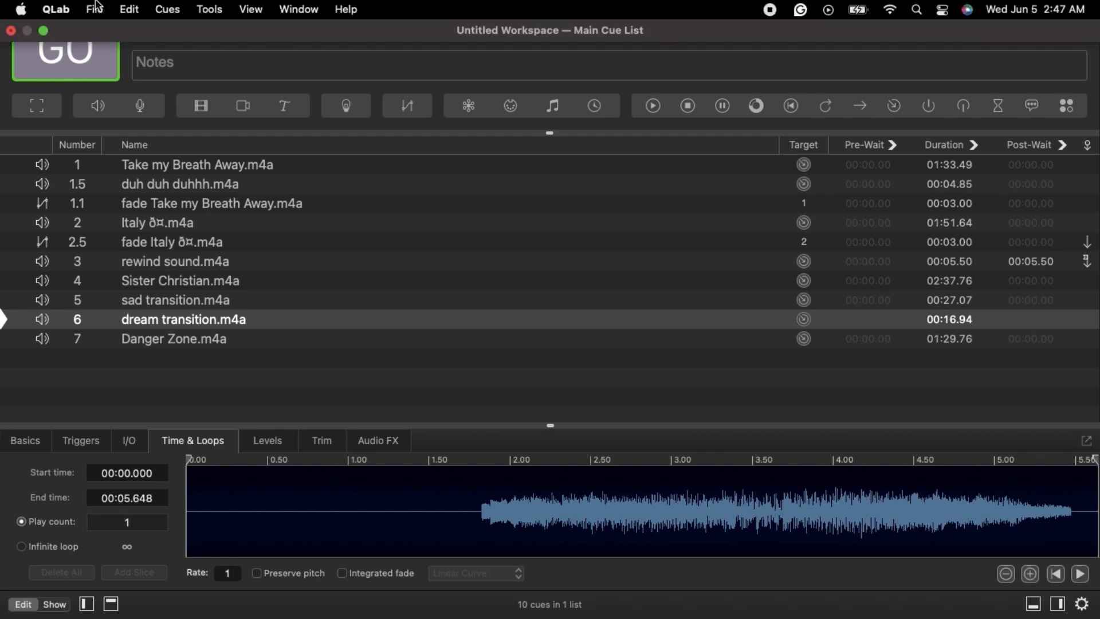
Step: Add the downloaded Whitney Houston - How Will I Know (Instrumental Version - Official Audio).mp3 to the end of the cue list as cue 8
left_click(43, 31)
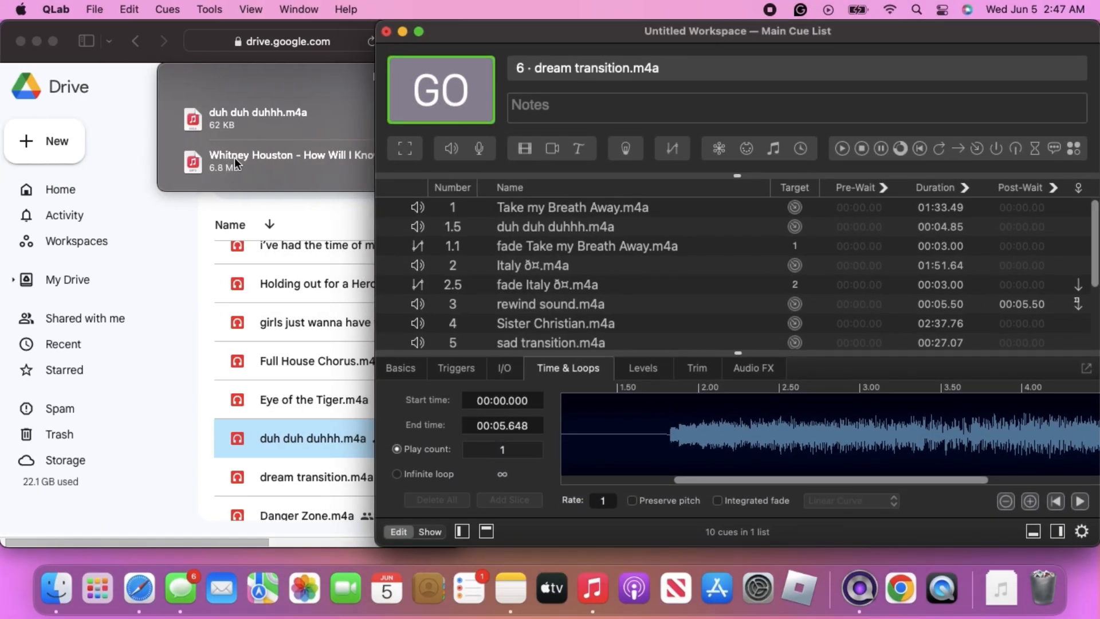
scroll(535, 270, "down", 5)
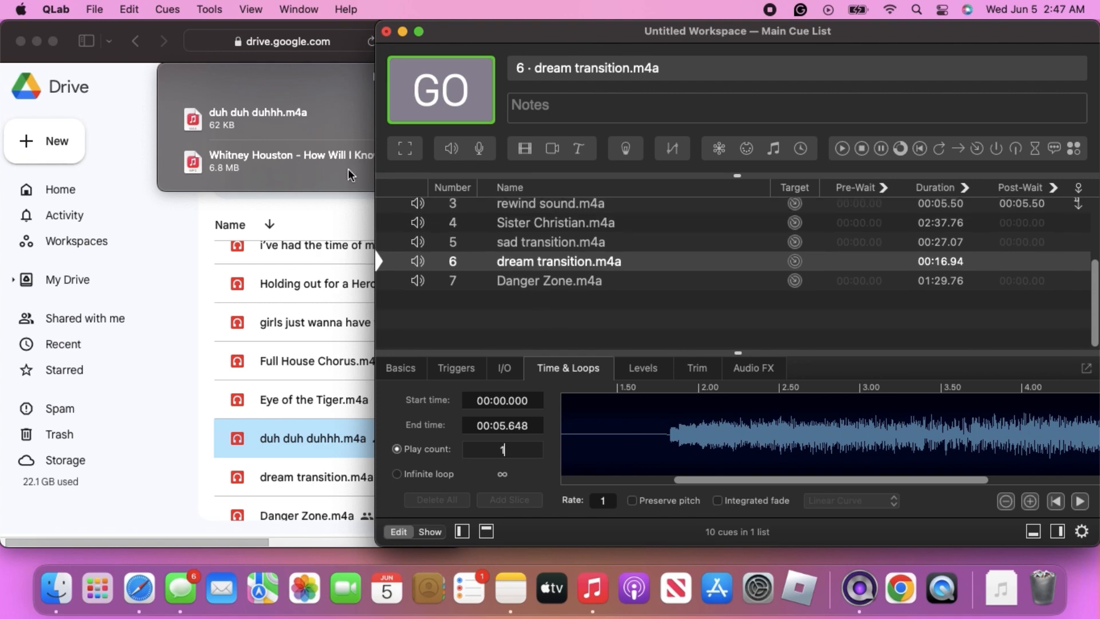
left_click_drag(312, 171, 506, 287)
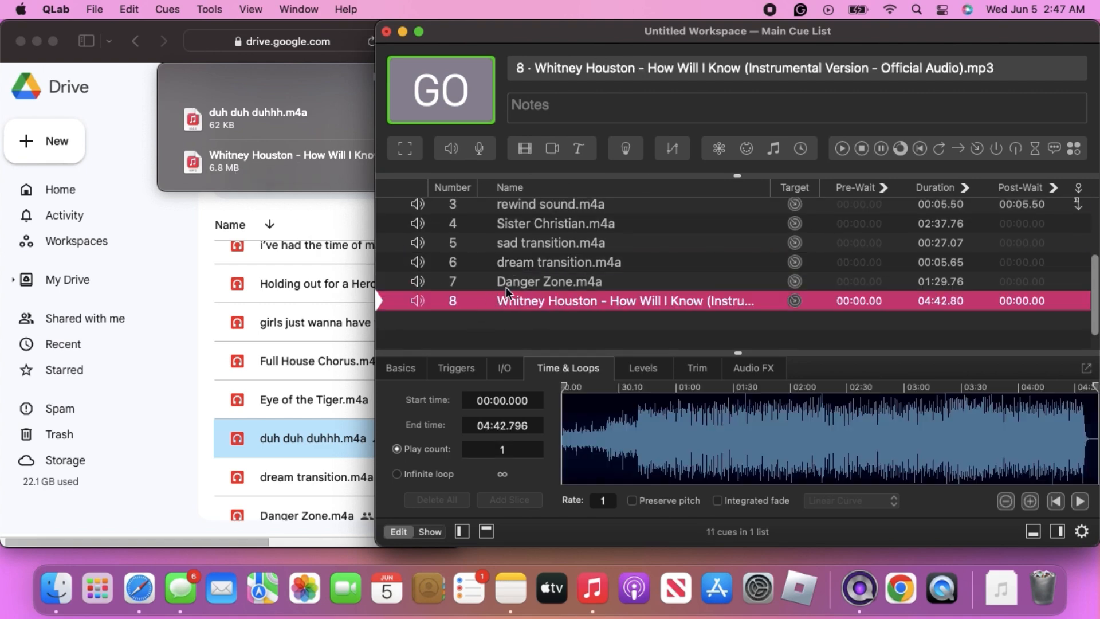
left_click(418, 32)
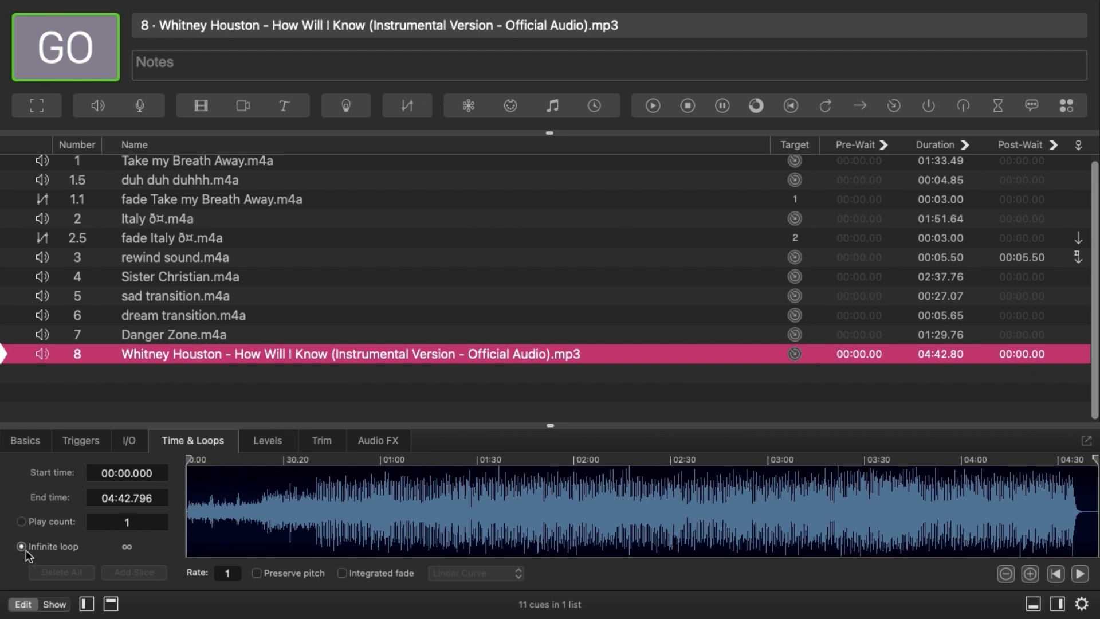
Step: Enable Infinite loop for the Whitney Houston cue, play it, stop playback, and select the cue again
left_click(107, 42)
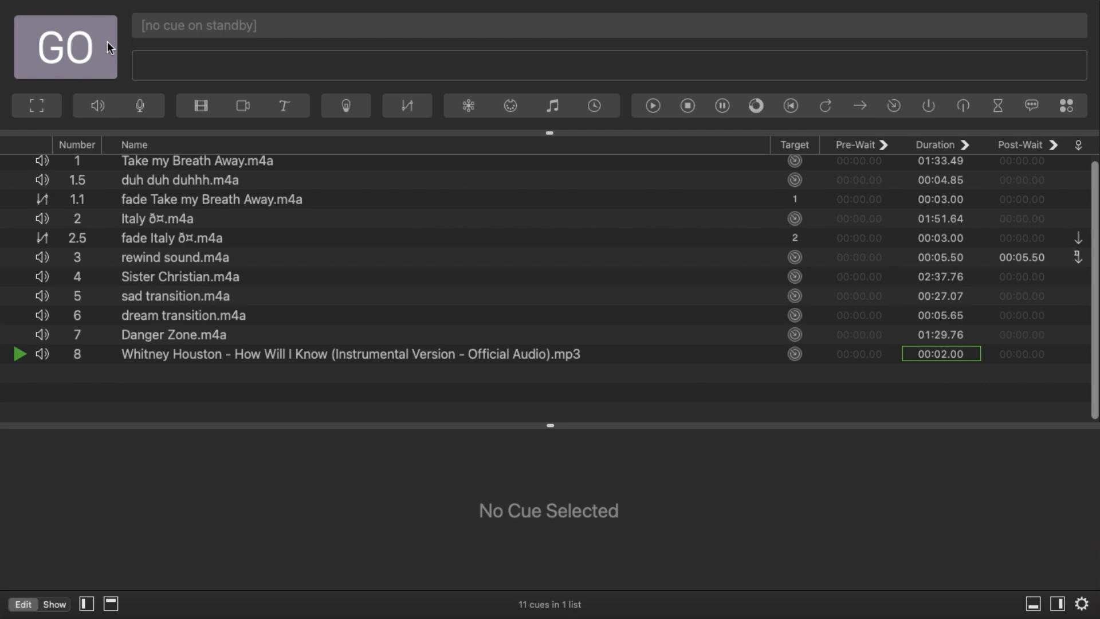
key("Escape")
left_click(488, 351)
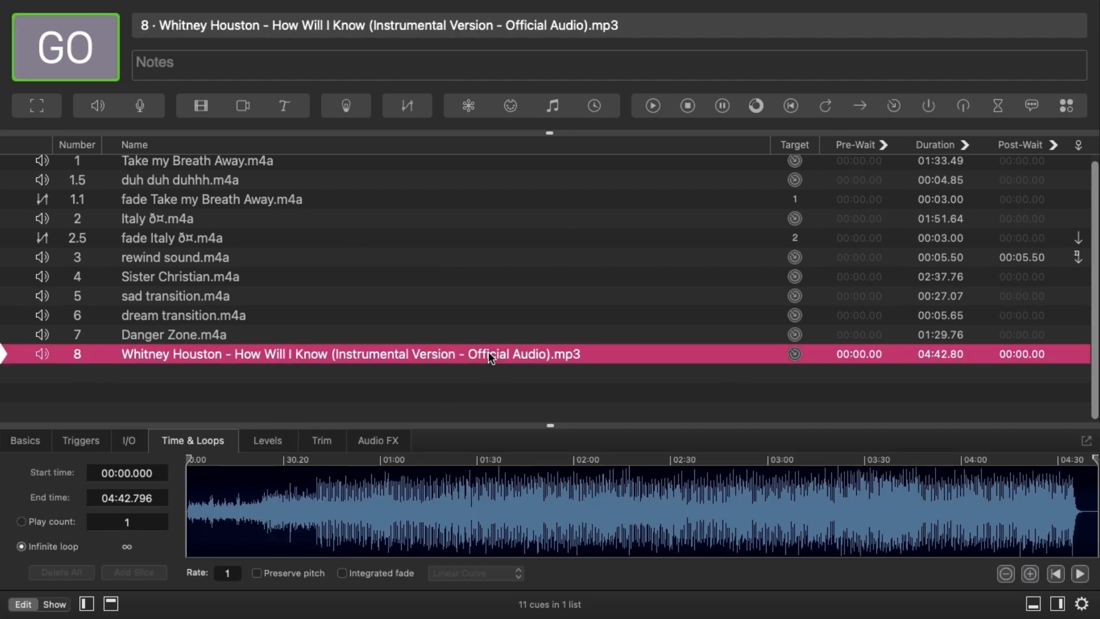
Step: Look through the levels and trim settings of the Danger Zone.m4a cue, return to its time and loop settings, and play it
left_click(438, 336)
left_click(267, 436)
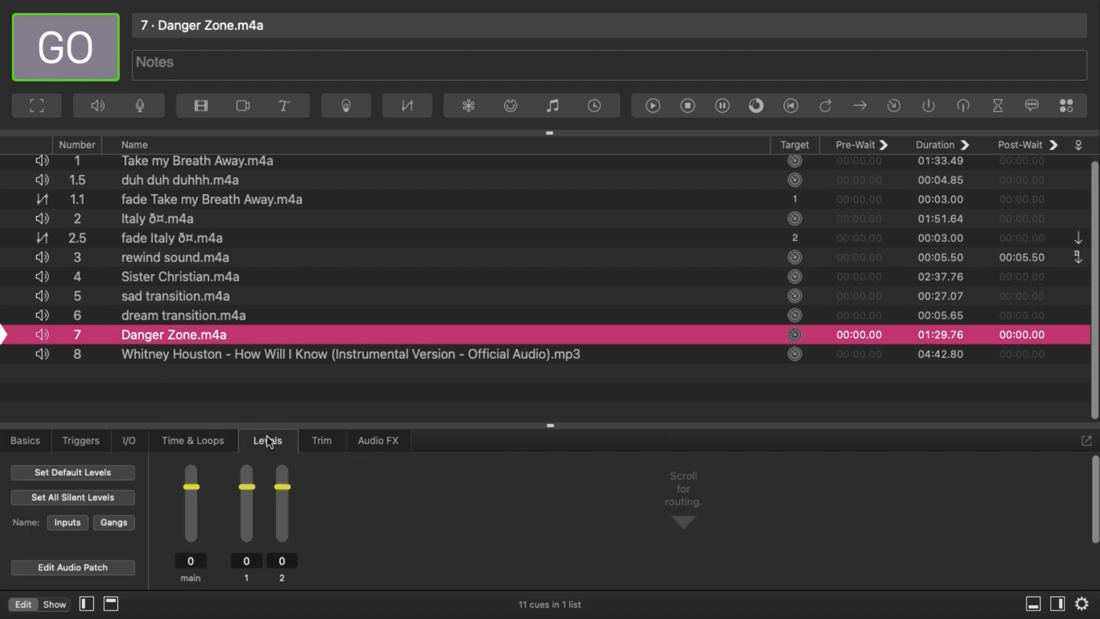
left_click(334, 440)
left_click(174, 440)
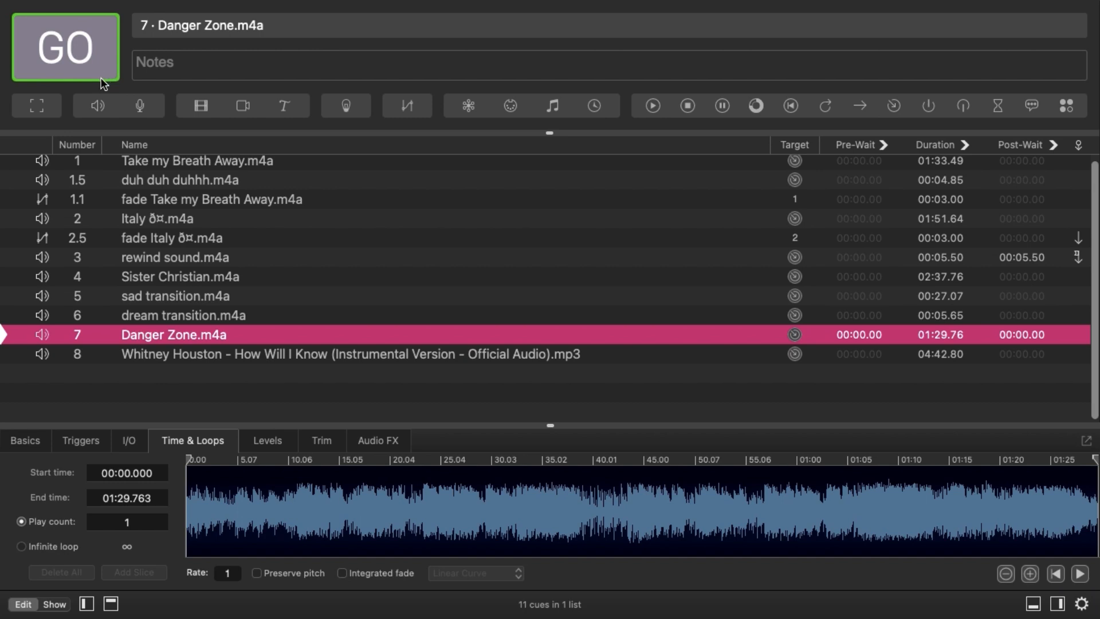
left_click(85, 18)
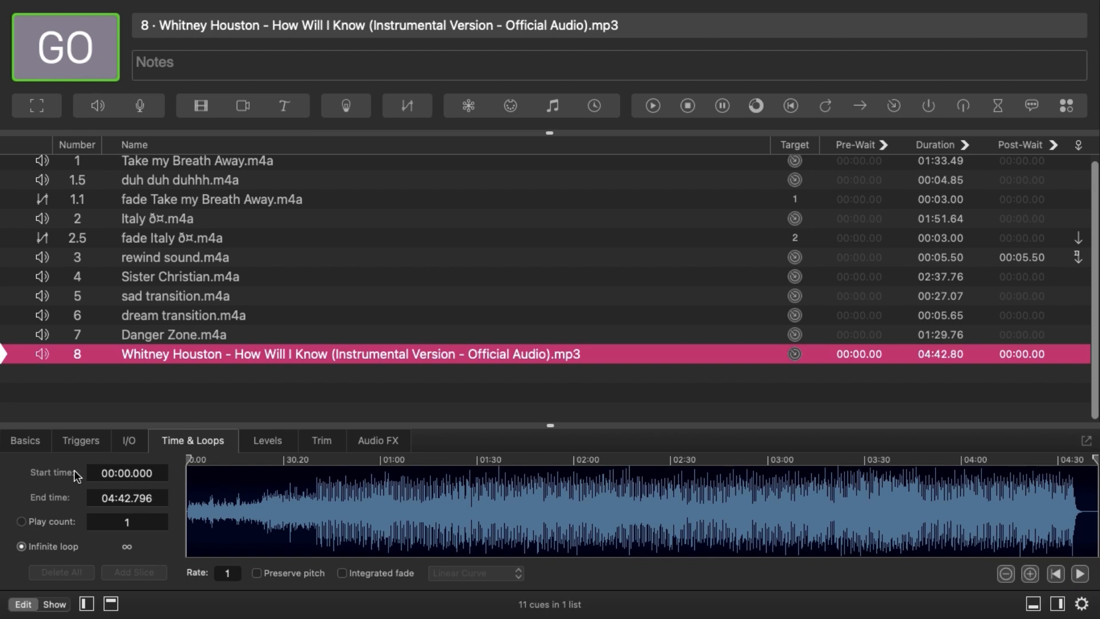
Step: Set the start time of the Whitney Houston cue to 00:10.000
left_click(133, 473)
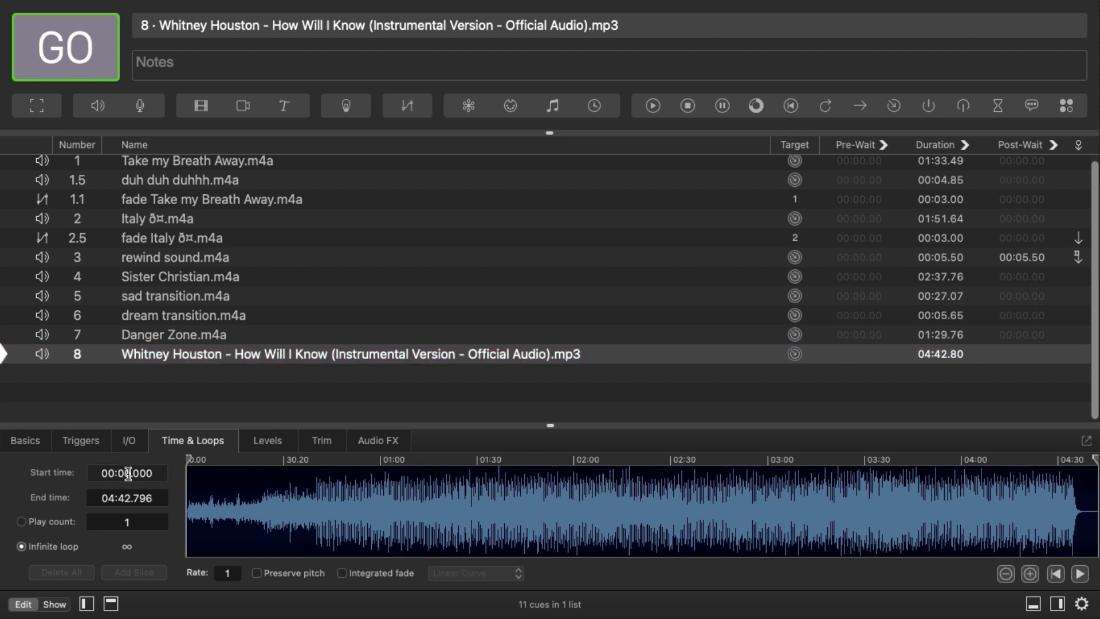
key("BackSpace")
type("10")
left_click(131, 375)
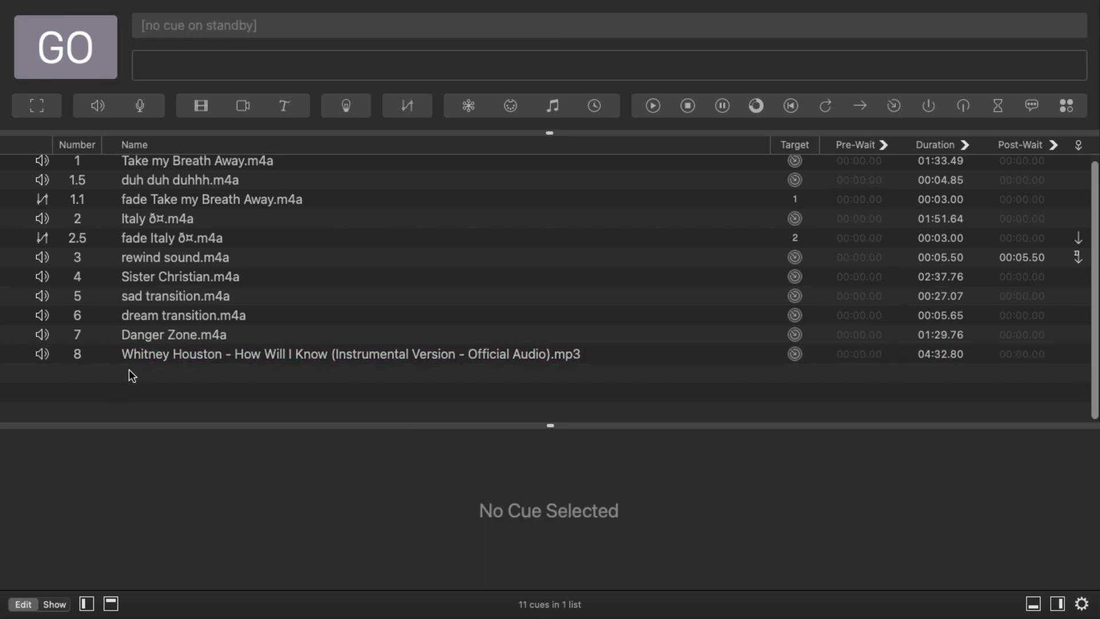
Step: Set the start time of the Danger Zone.m4a cue to 00:10.000
left_click(131, 332)
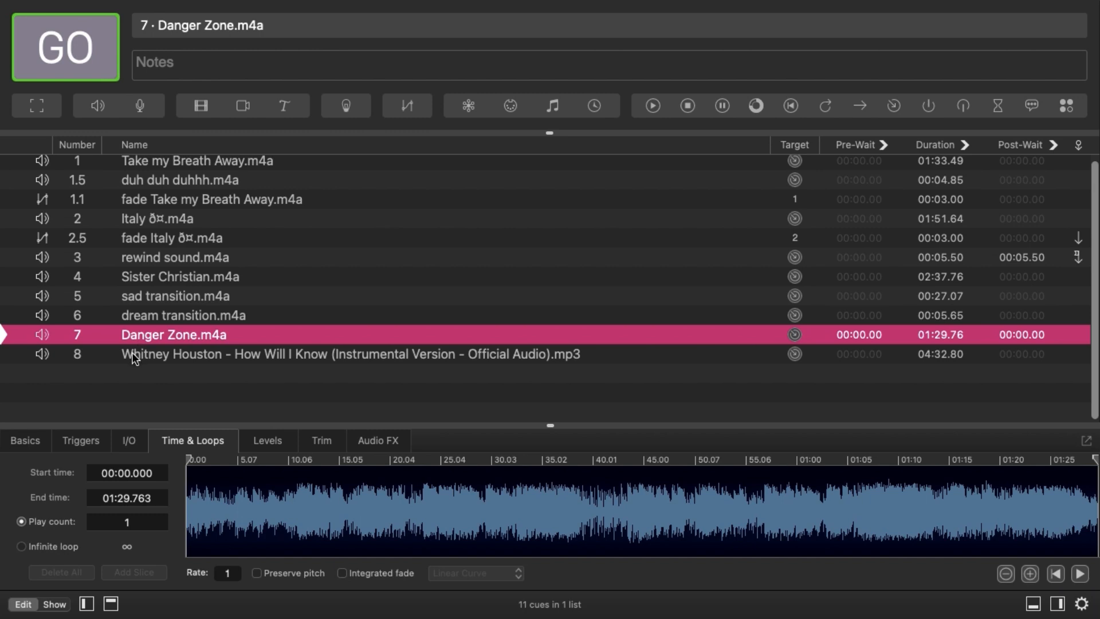
left_click(132, 353)
left_click(132, 331)
left_click(129, 475)
key("BackSpace")
key("BackSpace")
type("1")
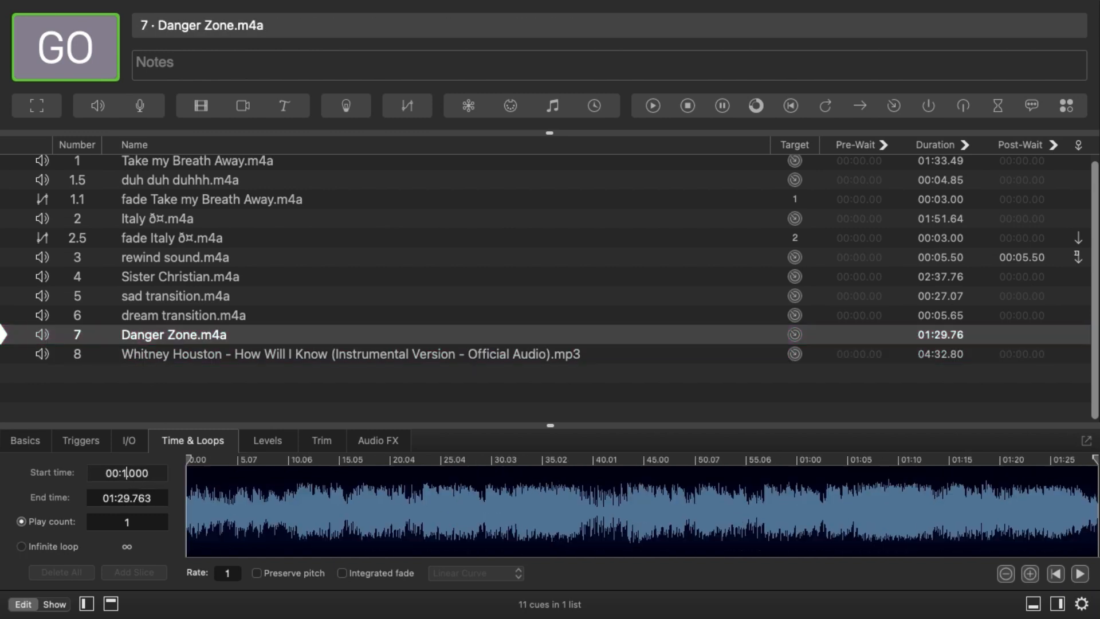
type("000")
left_click(102, 403)
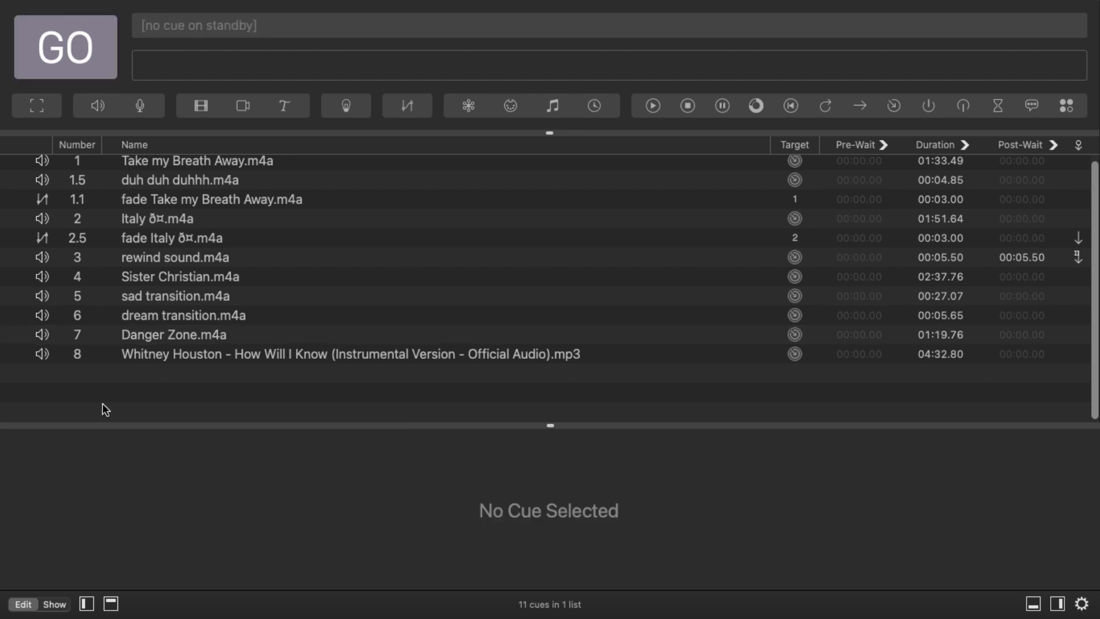
Step: Play the Danger Zone.m4a cue from its 00:10.000 start time and stop playback
left_click(114, 335)
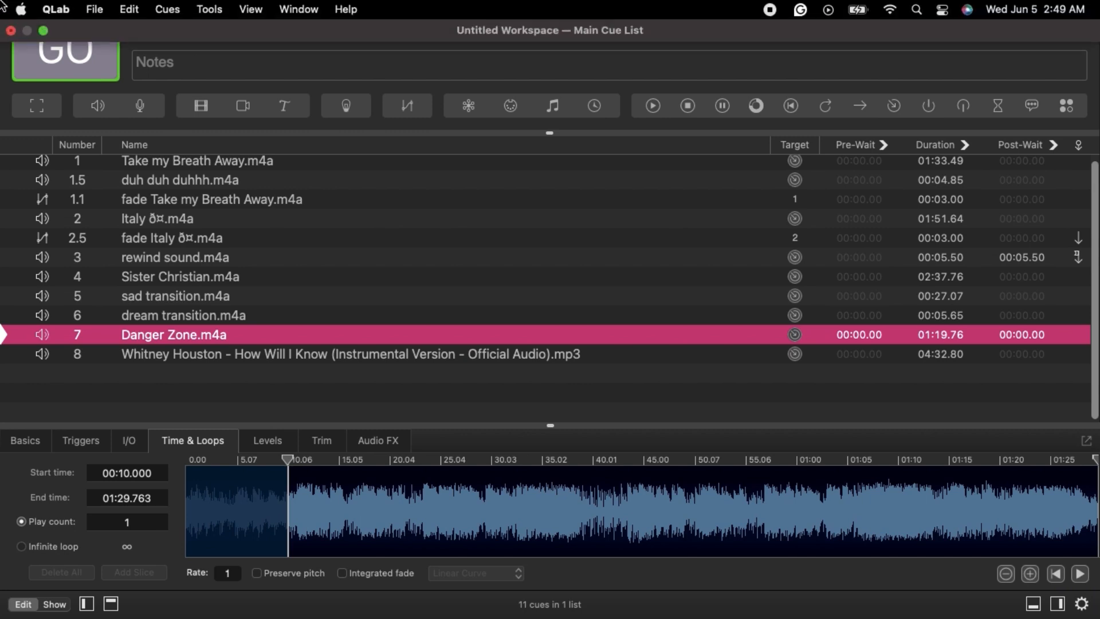
left_click(100, 76)
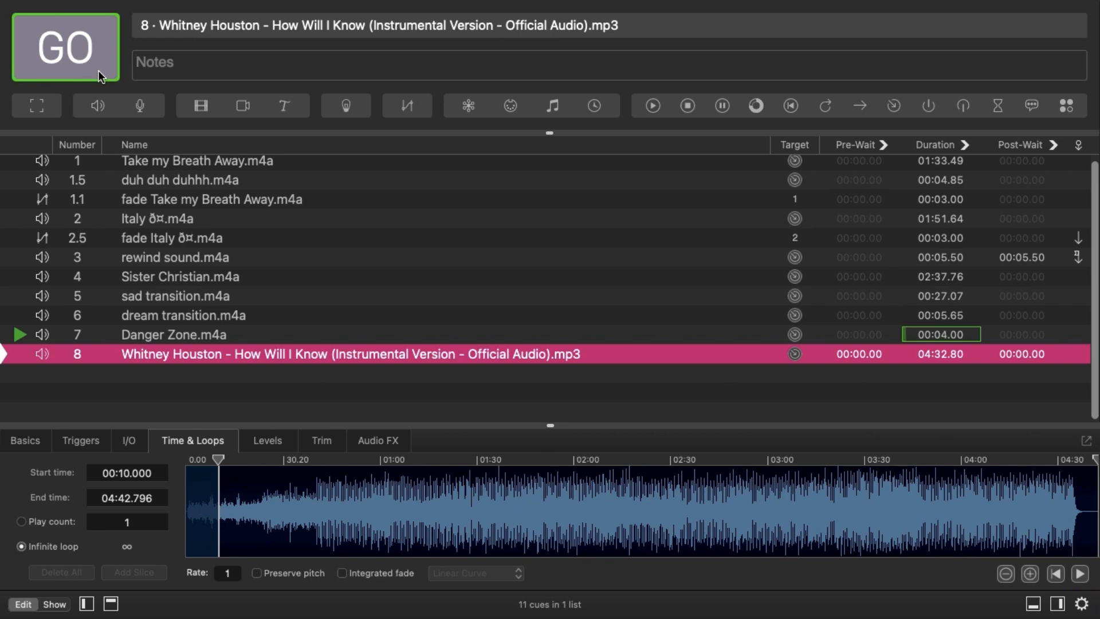
key("Escape")
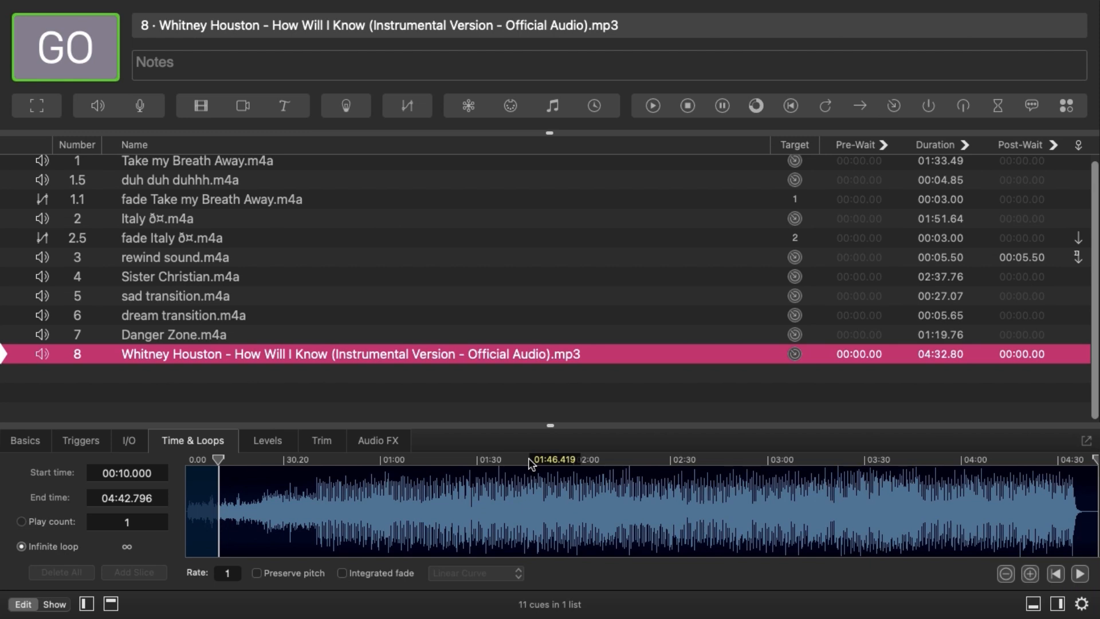
Step: Set the end time of the Danger Zone.m4a cue to 01:25.763
left_click(452, 335)
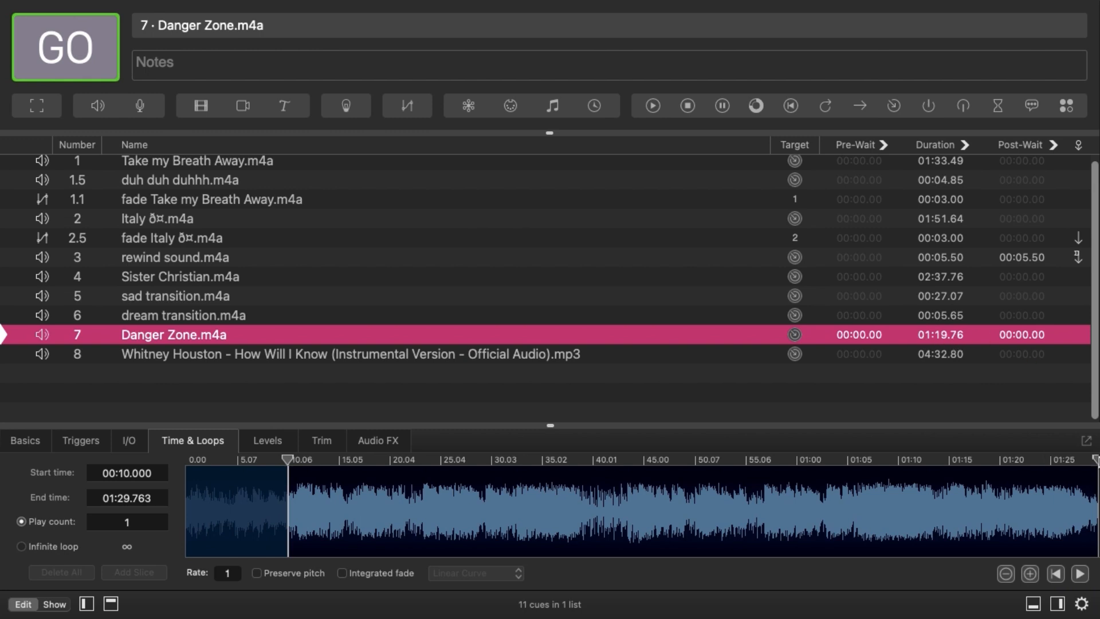
left_click(129, 498)
key("BackSpace")
key("BackSpace")
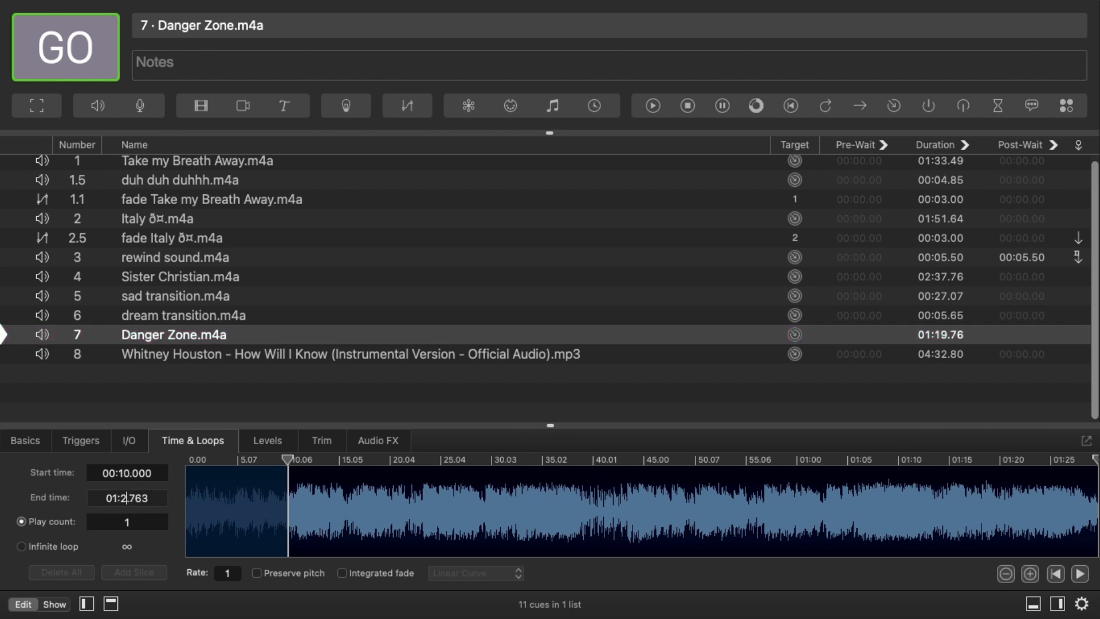
type("25.")
left_click(938, 398)
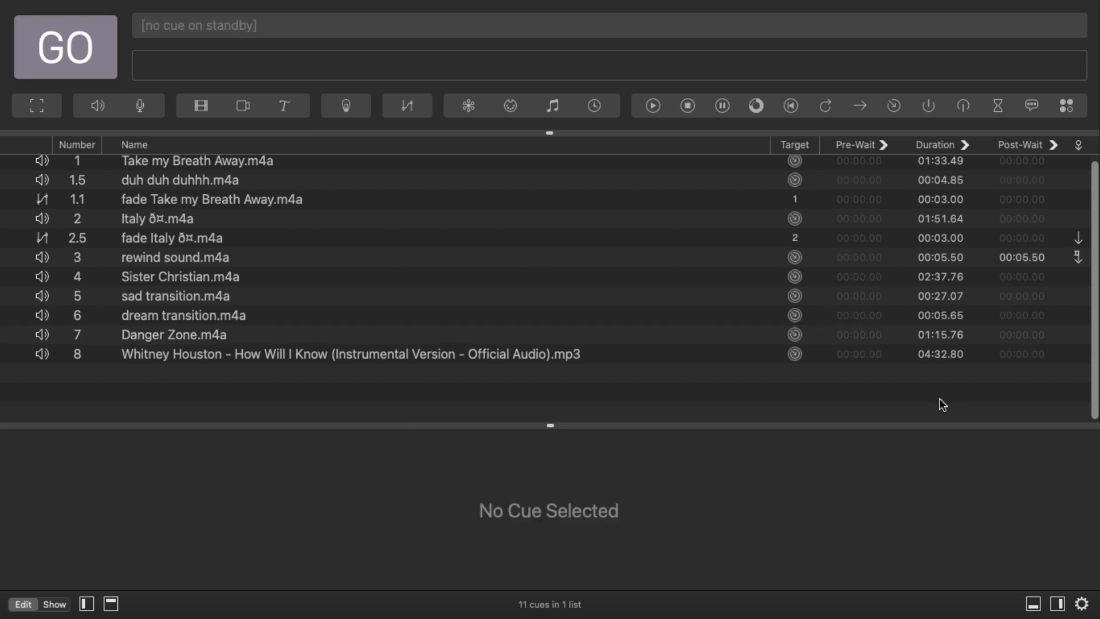
Step: Move the waveform markers of the Danger Zone.m4a cue back to the full clip, from 00:00.000 to 01:29.763
left_click(941, 336)
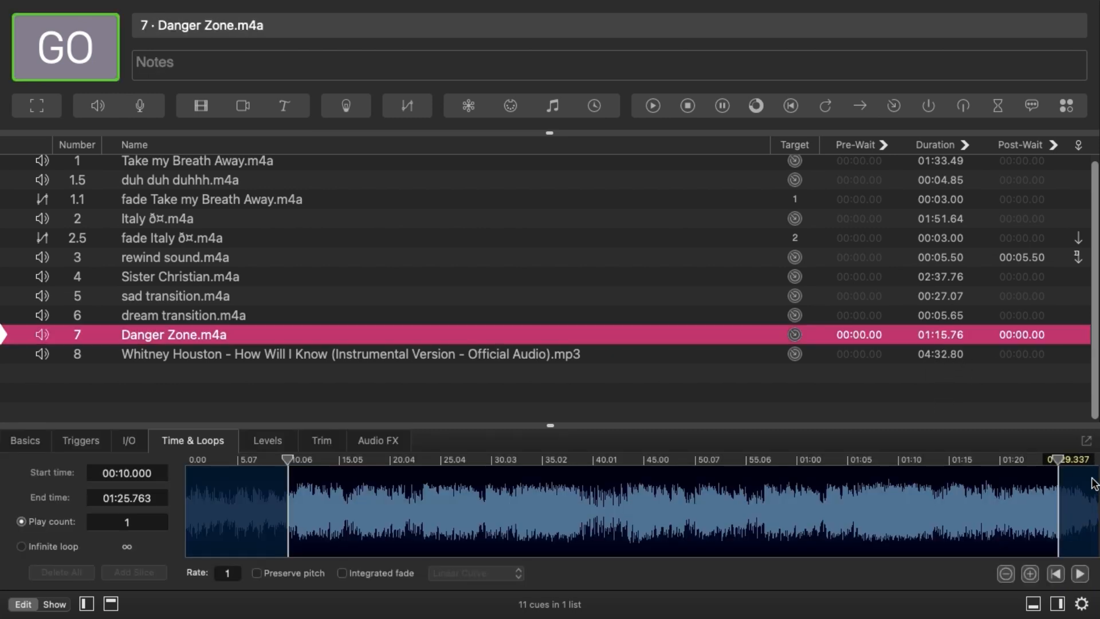
left_click_drag(1056, 460, 1095, 460)
left_click_drag(287, 459, 189, 460)
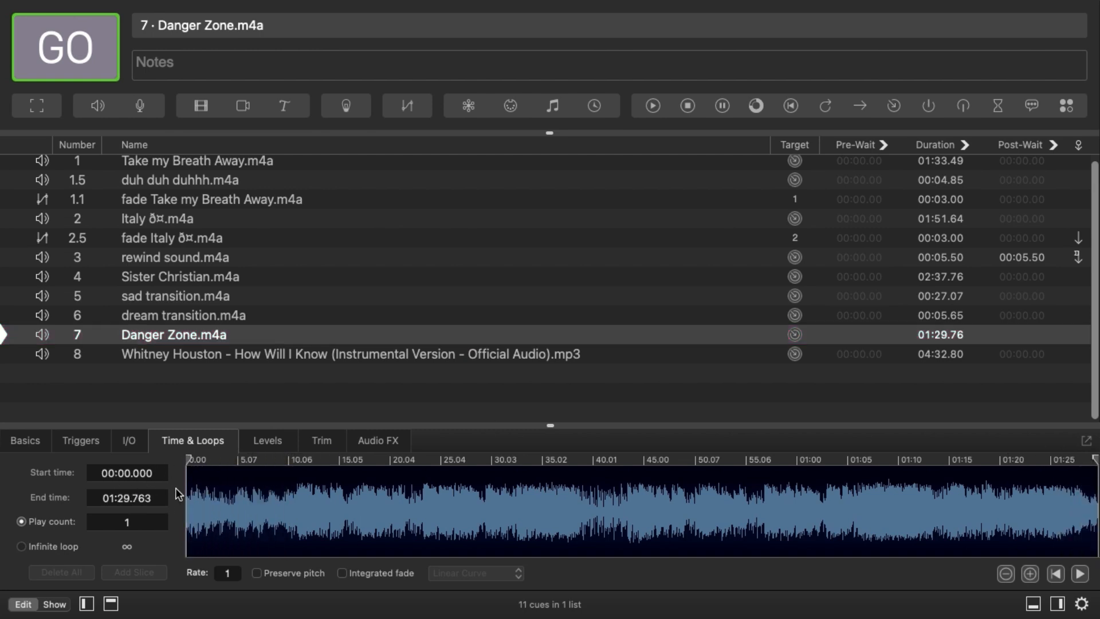
Step: Move the Danger Zone.m4a waveform markers to start at about 00:10.5 and shorten the end, for a duration of about 01:15.3
left_click_drag(188, 459, 291, 490)
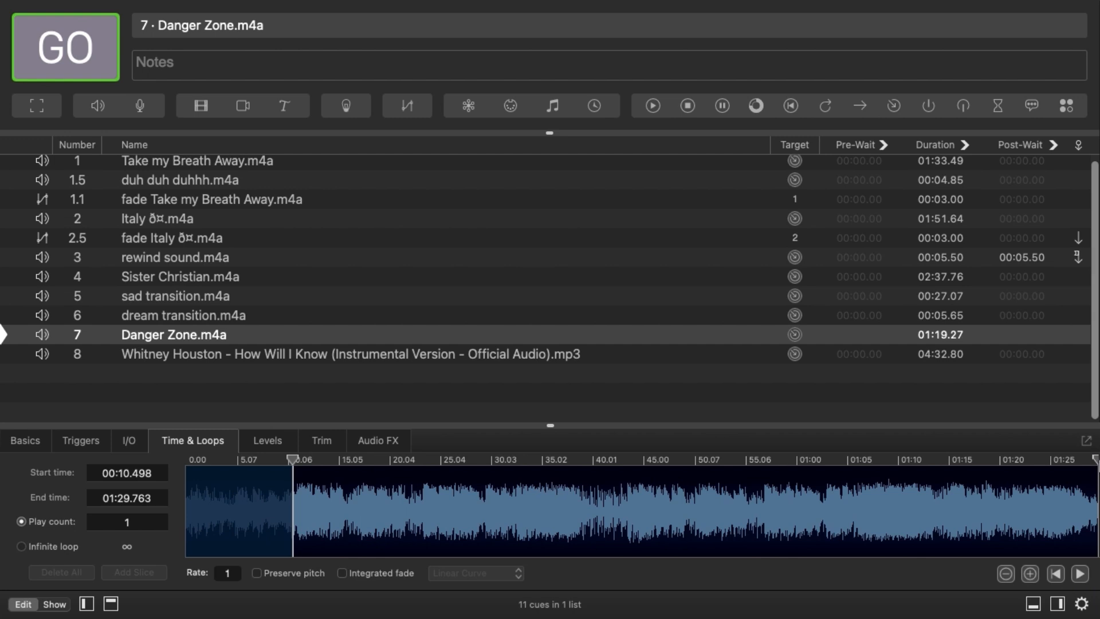
left_click_drag(1095, 457, 1058, 458)
left_click(1014, 420)
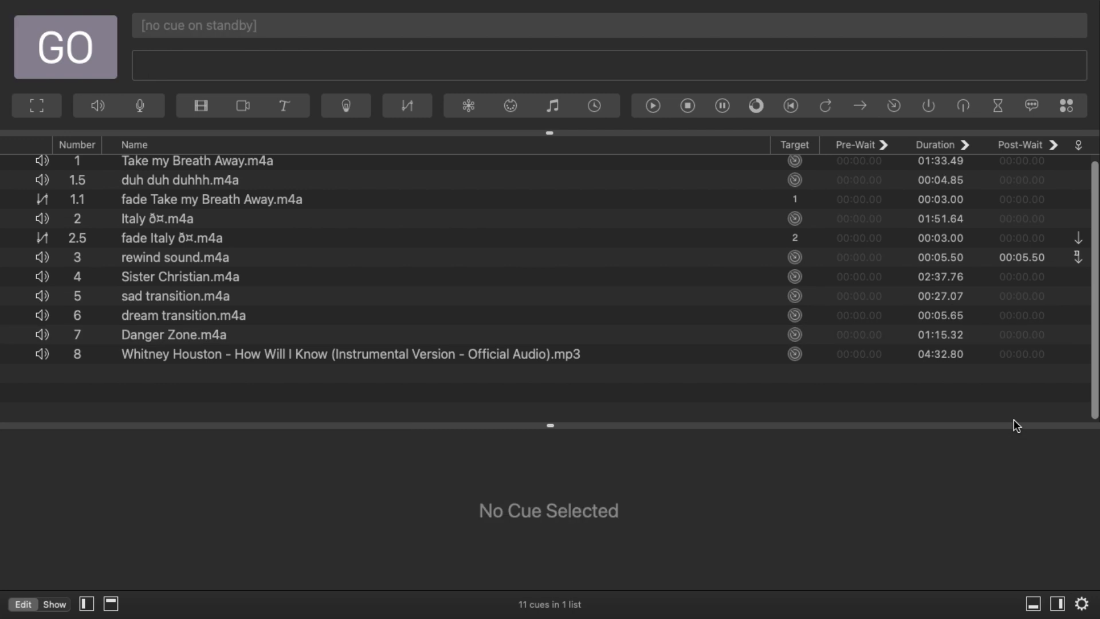
Step: Play cue 1, Take my Breath Away.m4a, skip ahead to run its fade cue 1.1, and stop playback with cue 1 on standby
scroll(671, 262, "up", 2)
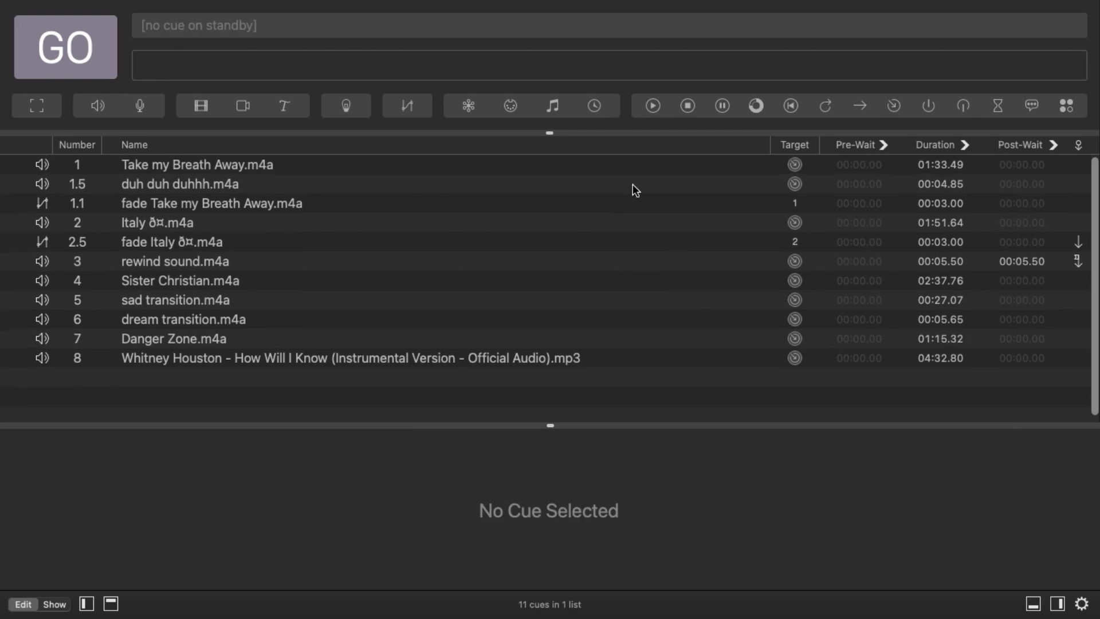
left_click(637, 164)
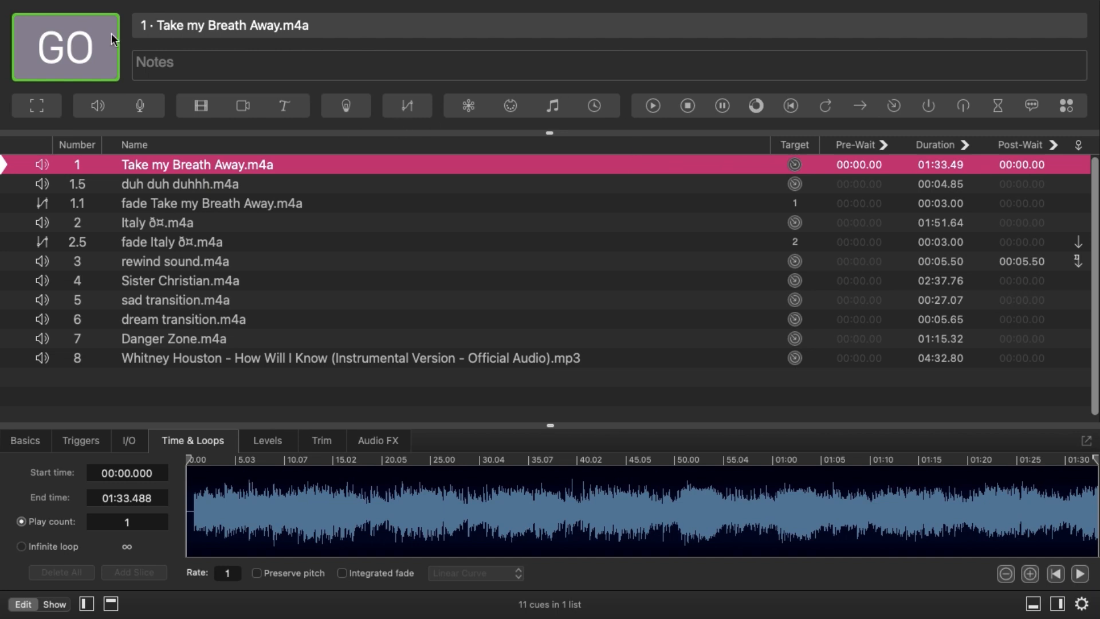
left_click(70, 53)
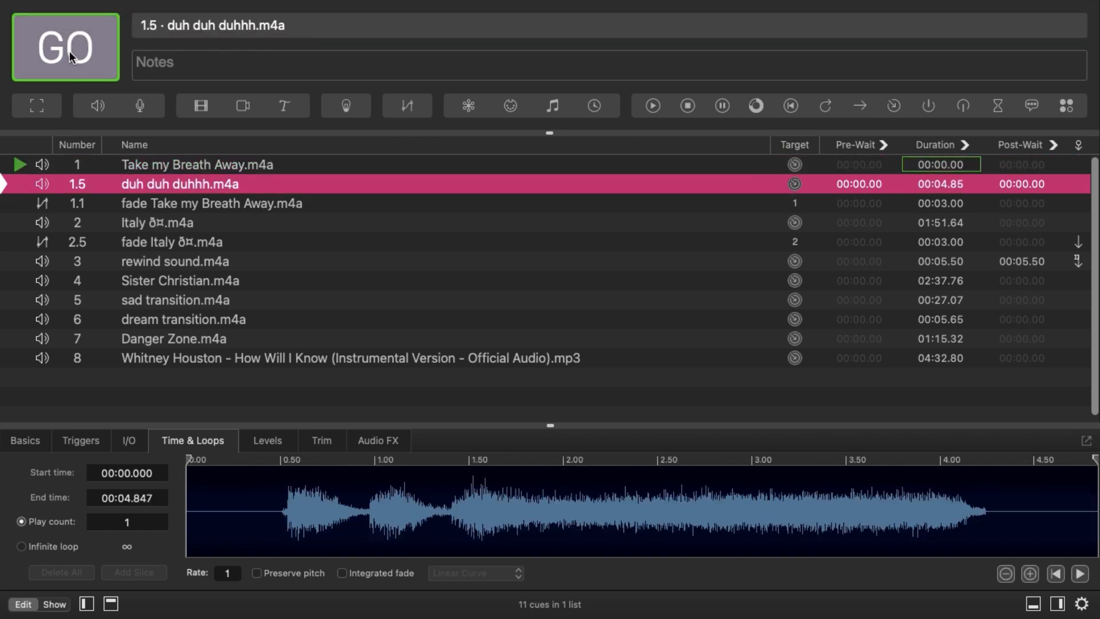
left_click(167, 201)
left_click(101, 25)
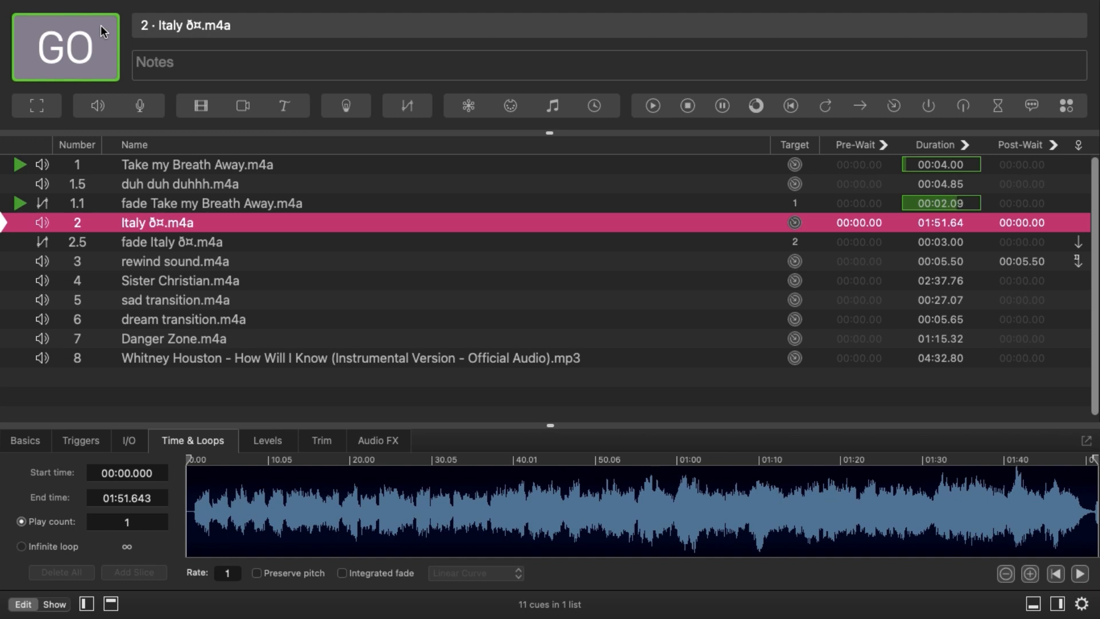
left_click(277, 164)
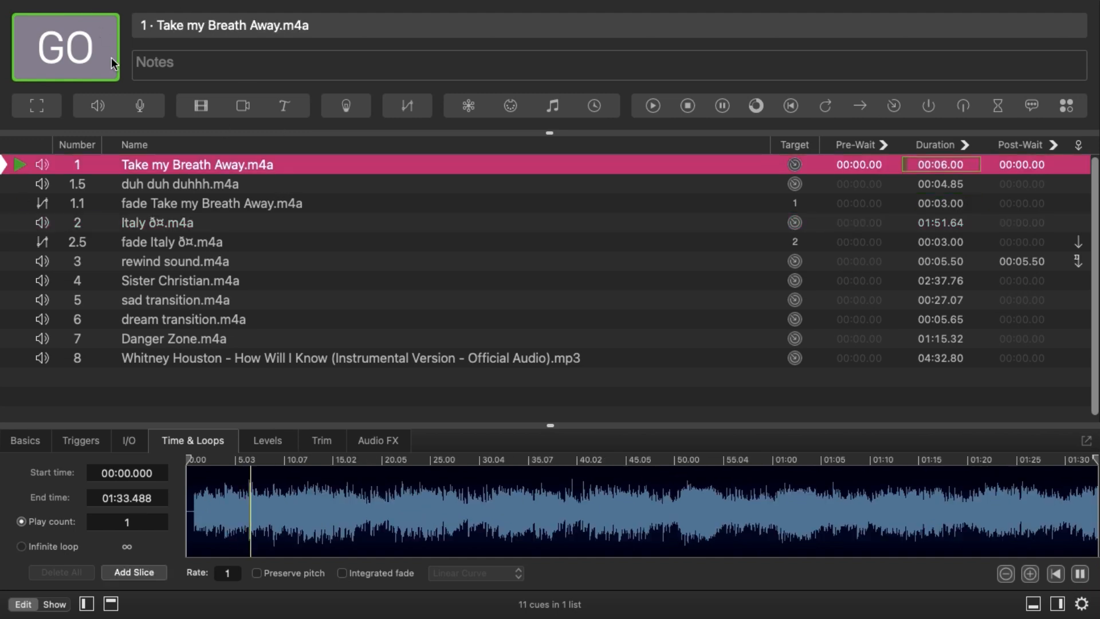
key("Escape")
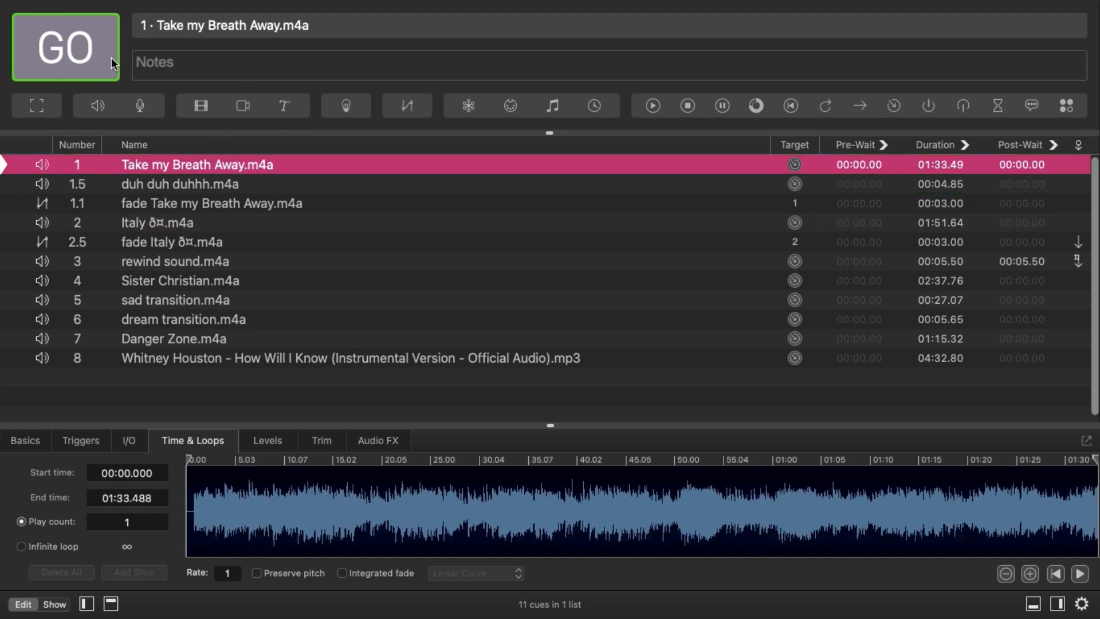
Step: Run cues 1, 1.5 and 1.1 in sequence to test the sound effect and fade over Take my Breath Away.m4a, and stop playback
left_click(111, 57)
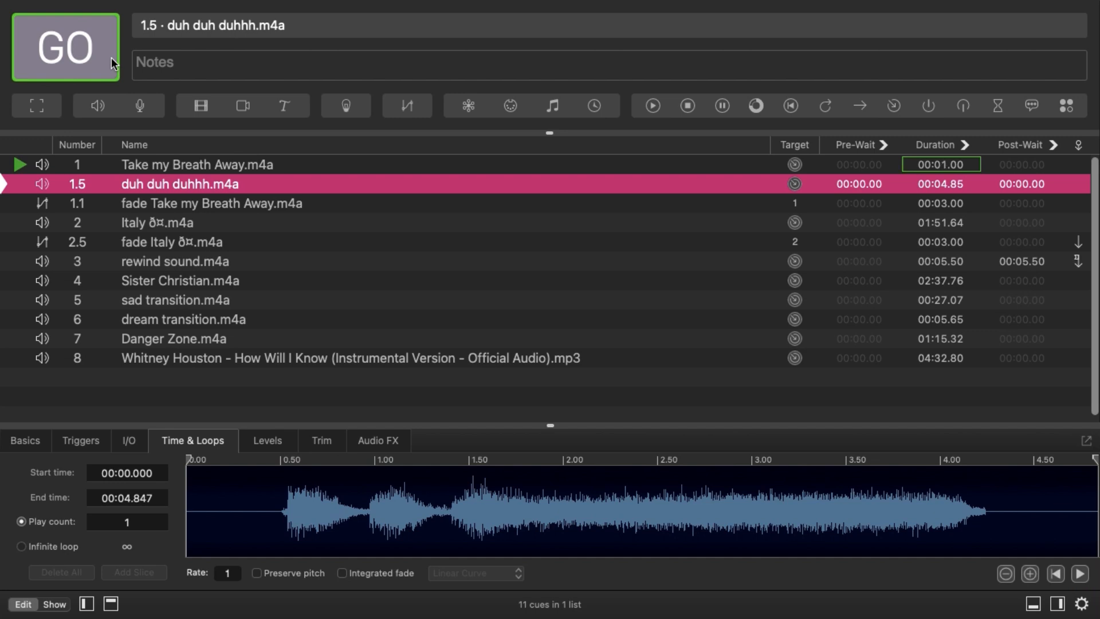
left_click(111, 57)
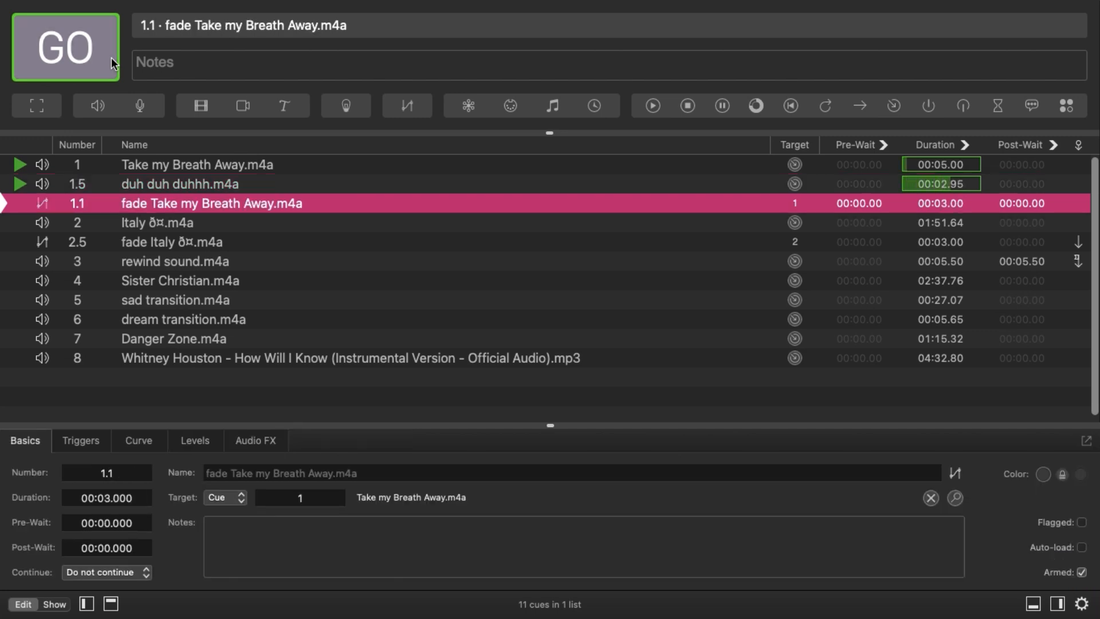
left_click(111, 58)
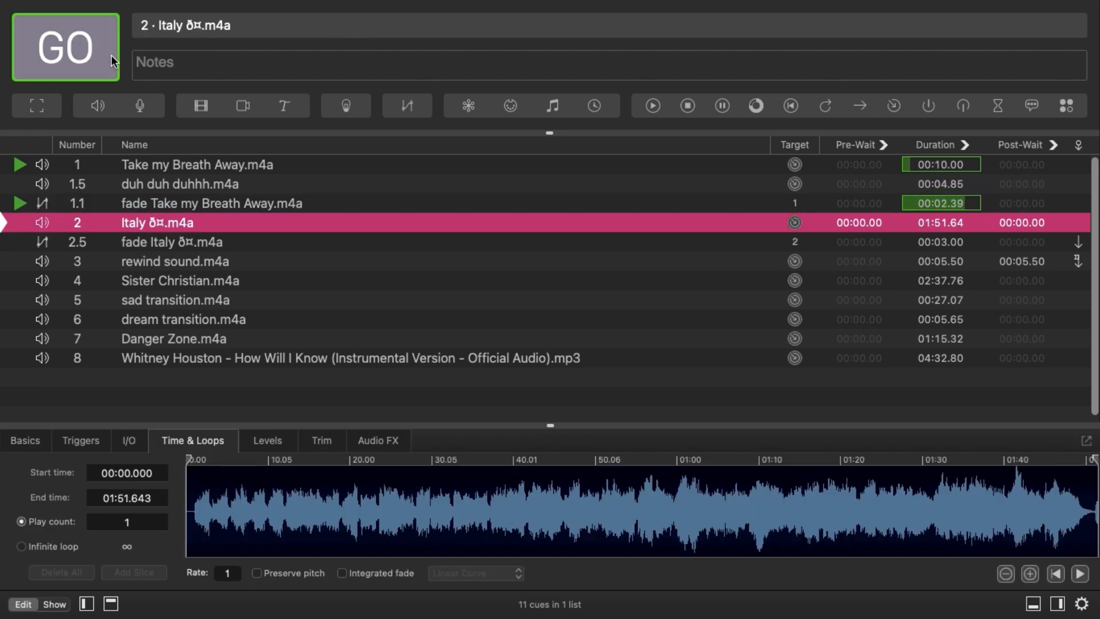
key("Escape")
Step: Play the Italy cue 2 and trigger its fade cue 2.5 to run the automatic sequence through rewind sound.m4a and Sister Christian.m4a
left_click(83, 55)
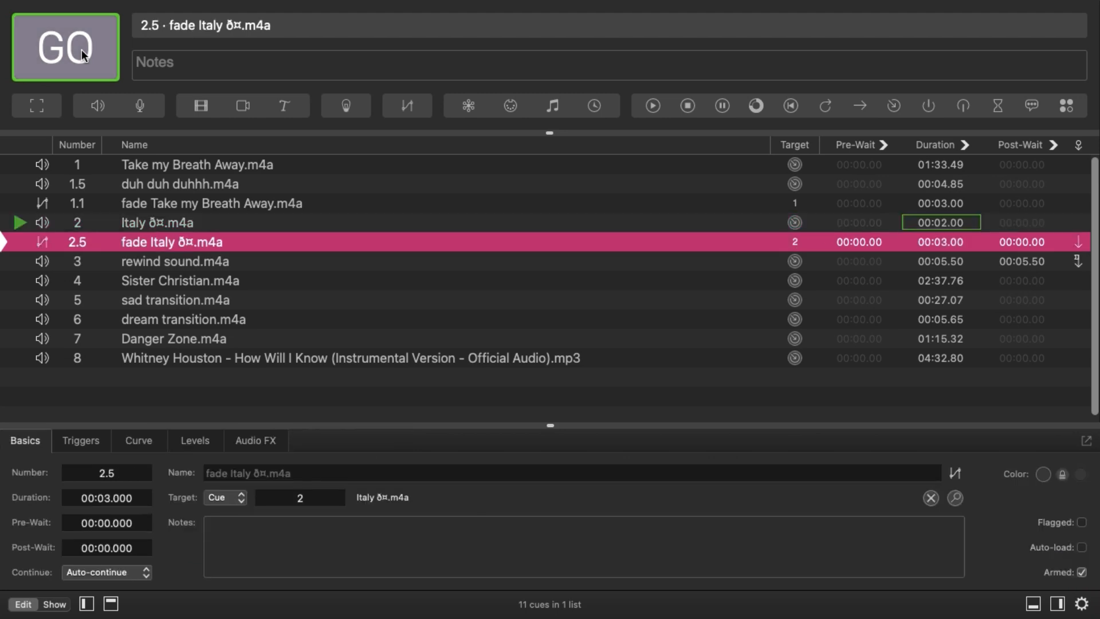
left_click(83, 55)
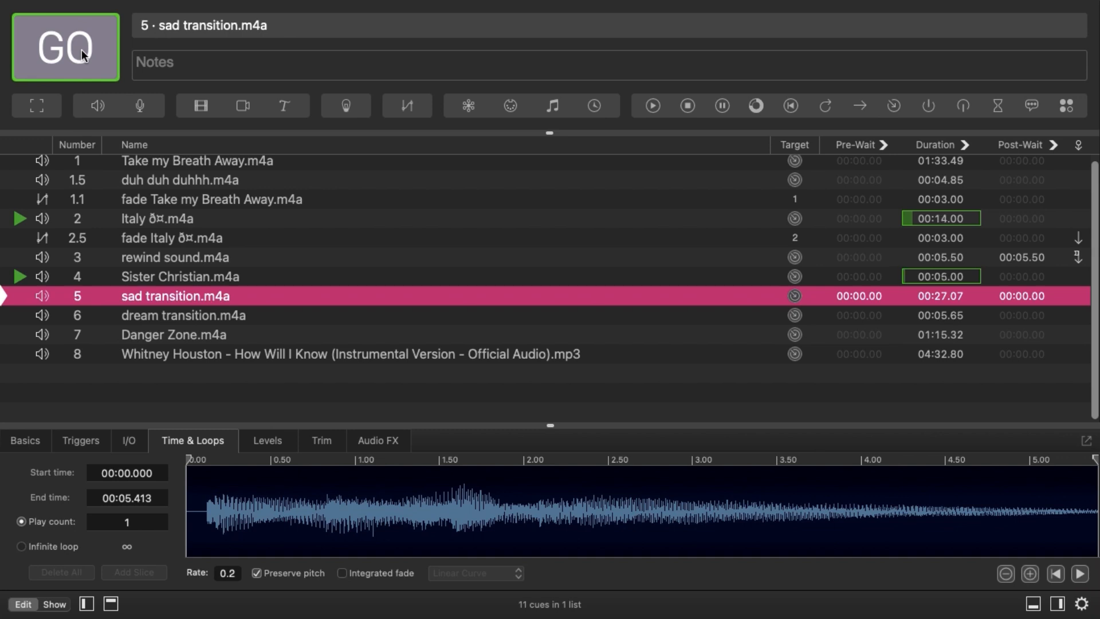
Step: Stop all playback and set the rate of sad transition.m4a to 5
key("Escape")
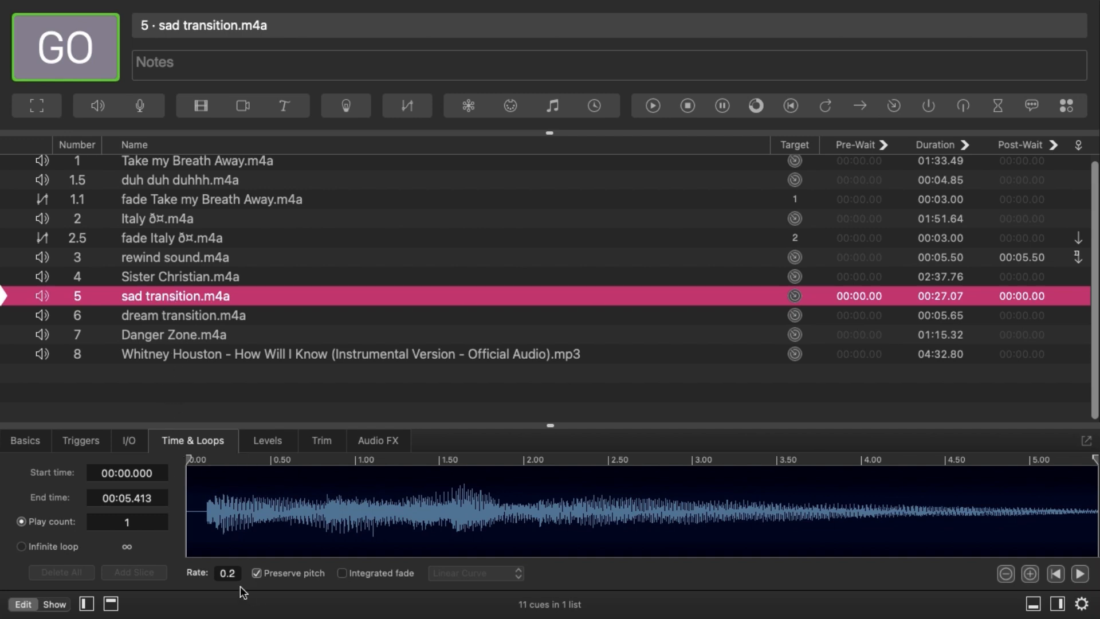
left_click(230, 573)
type("5")
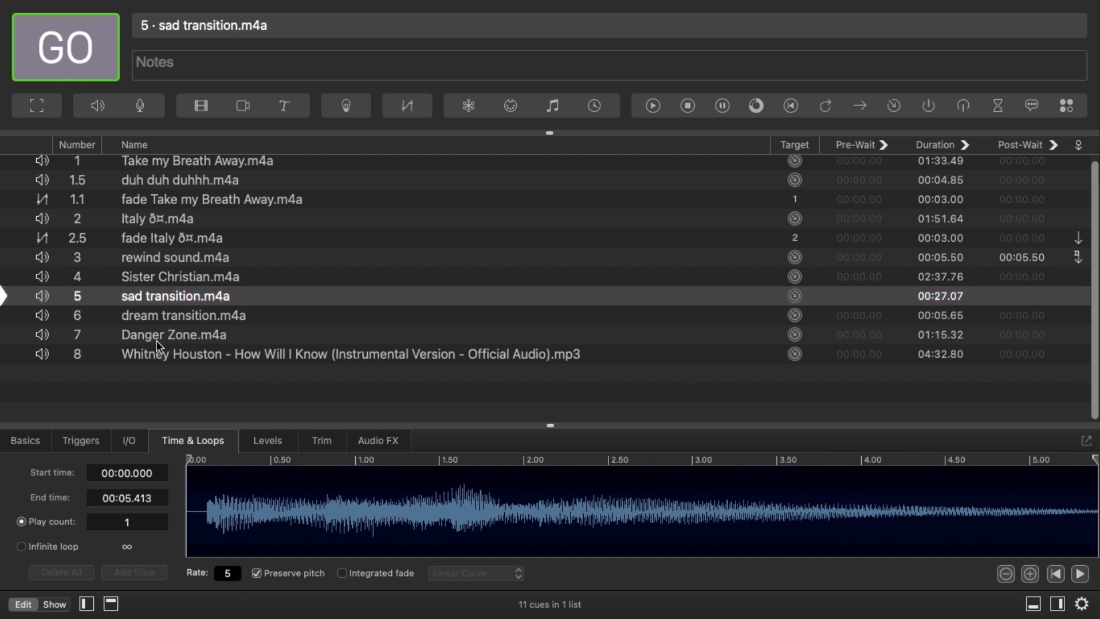
left_click(136, 293)
Step: Play cue 5, sad transition.m4a, followed by cue 6, dream transition.m4a, and replay cue 5 to check its rate
mouse_move(40, 5)
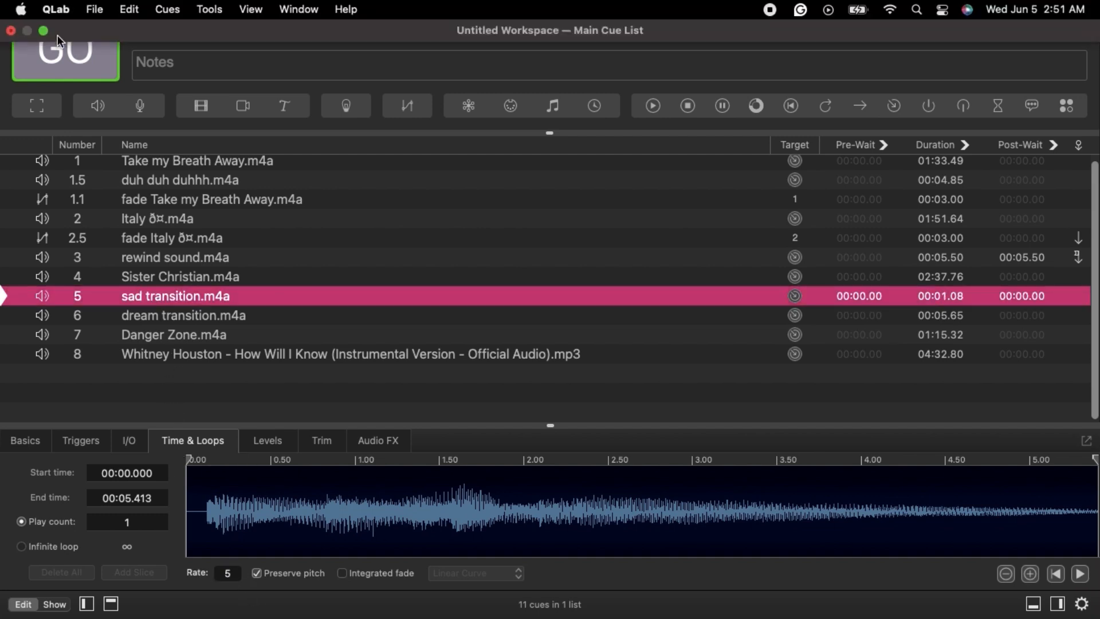
left_click(73, 66)
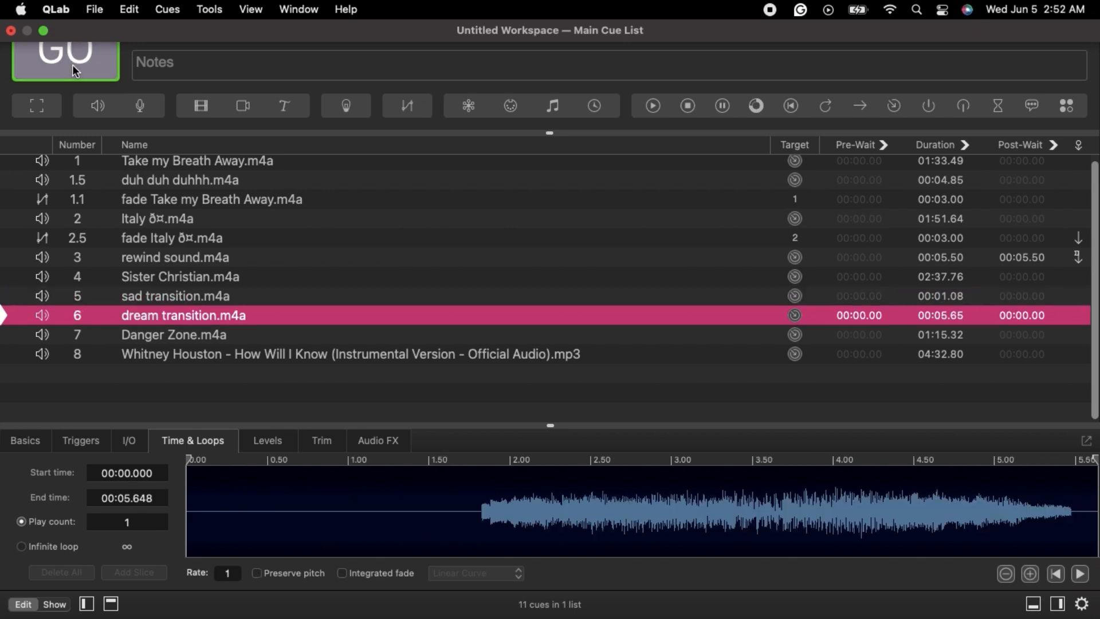
left_click(72, 66)
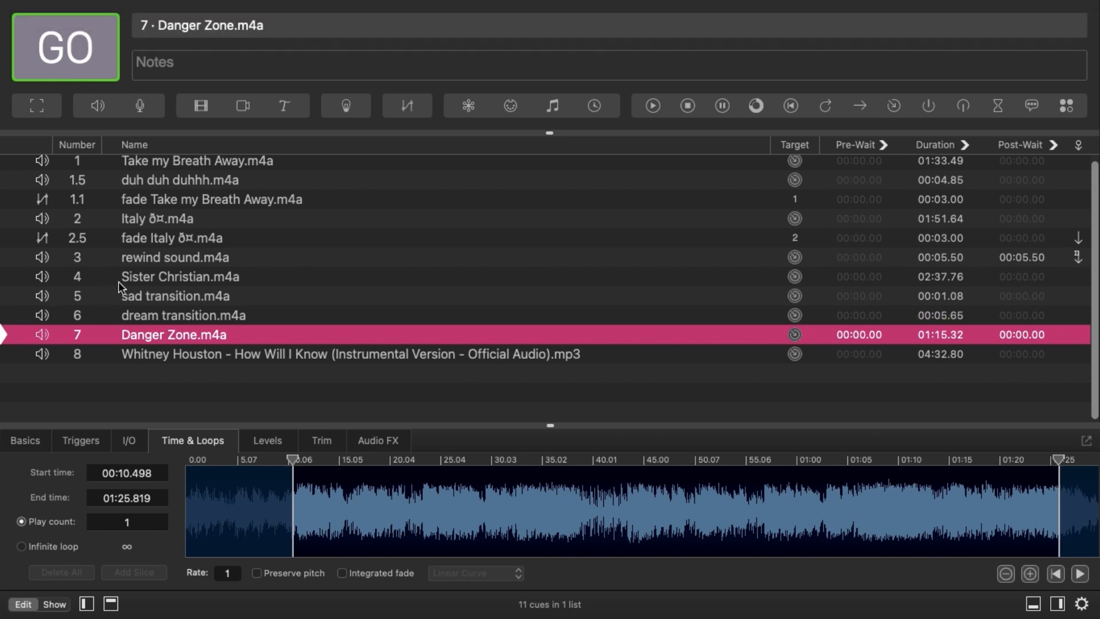
left_click(119, 298)
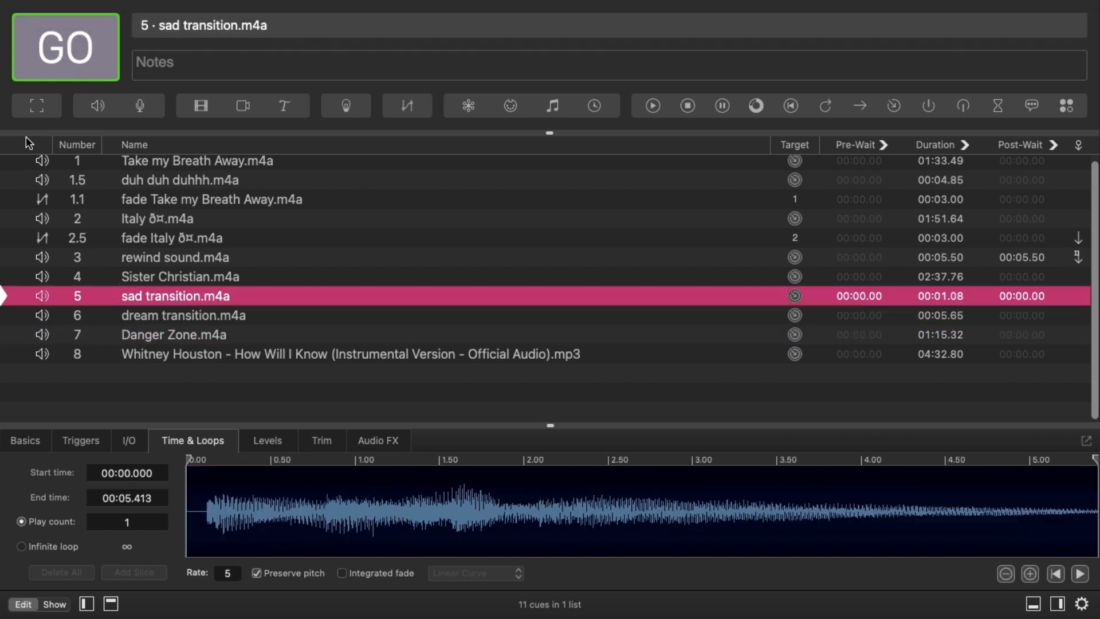
left_click(61, 60)
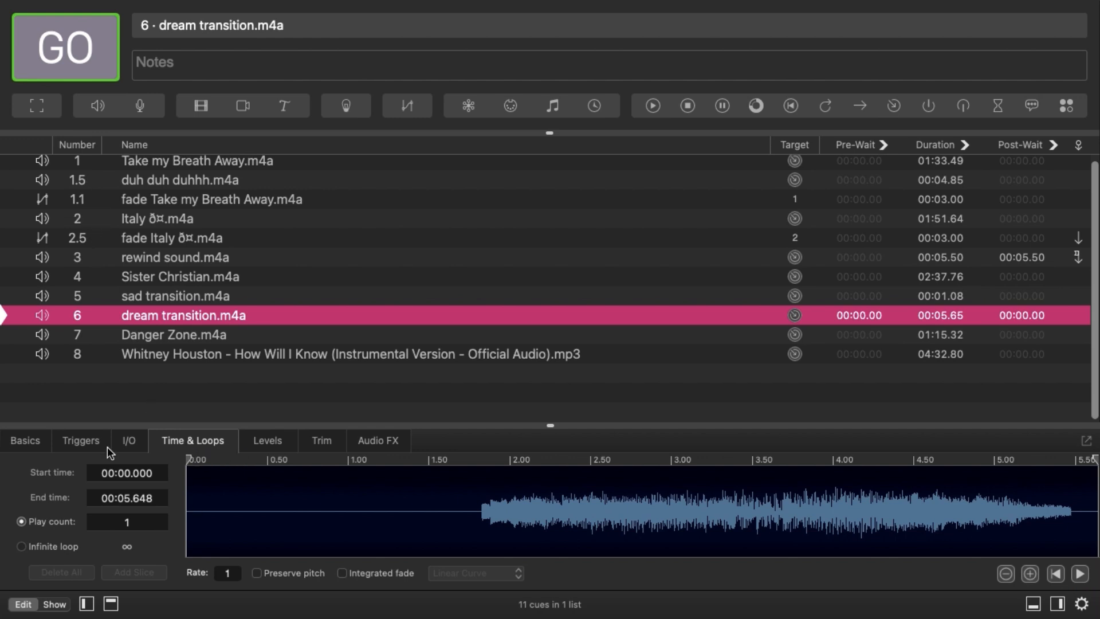
Step: Set the play count of dream transition.m4a to 3 and play the cue to test its looping
left_click(144, 522)
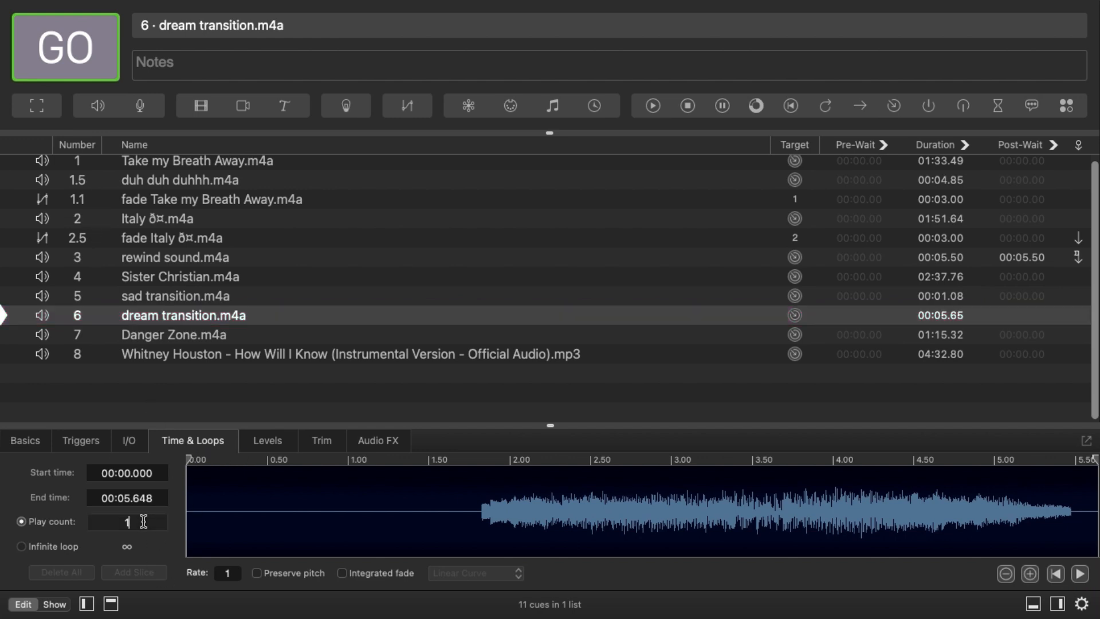
type("3")
key("BackSpace")
key("BackSpace")
type("3")
left_click(166, 315)
left_click(63, 57)
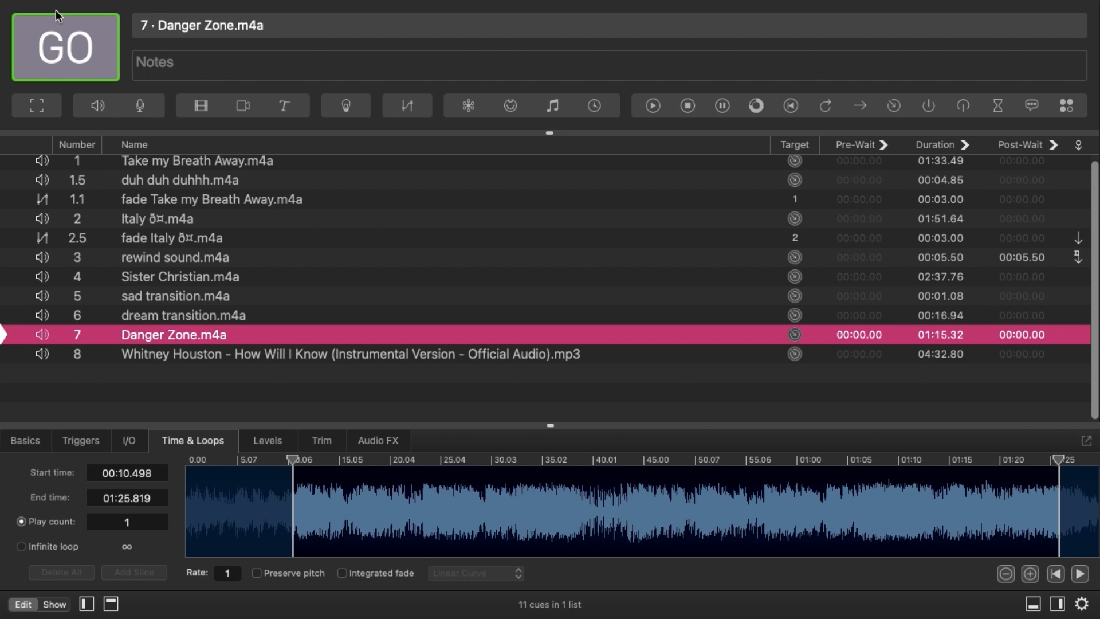
Step: Play Danger Zone.m4a, stop it, and show the level settings of that cue
left_click(81, 50)
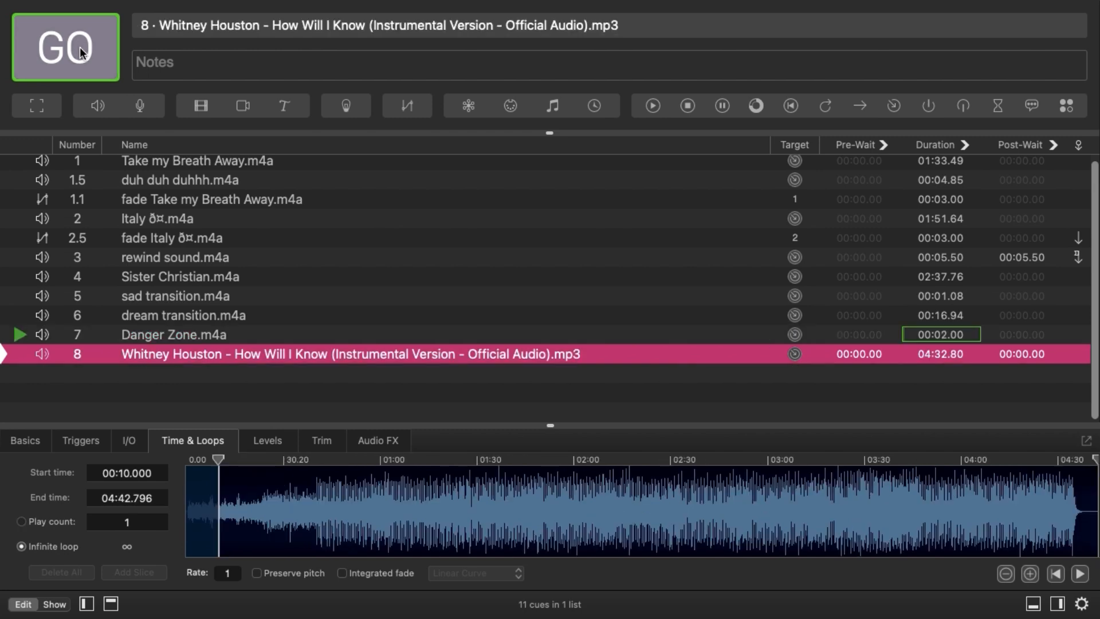
mouse_move(51, 2)
left_click(153, 328)
left_click(277, 444)
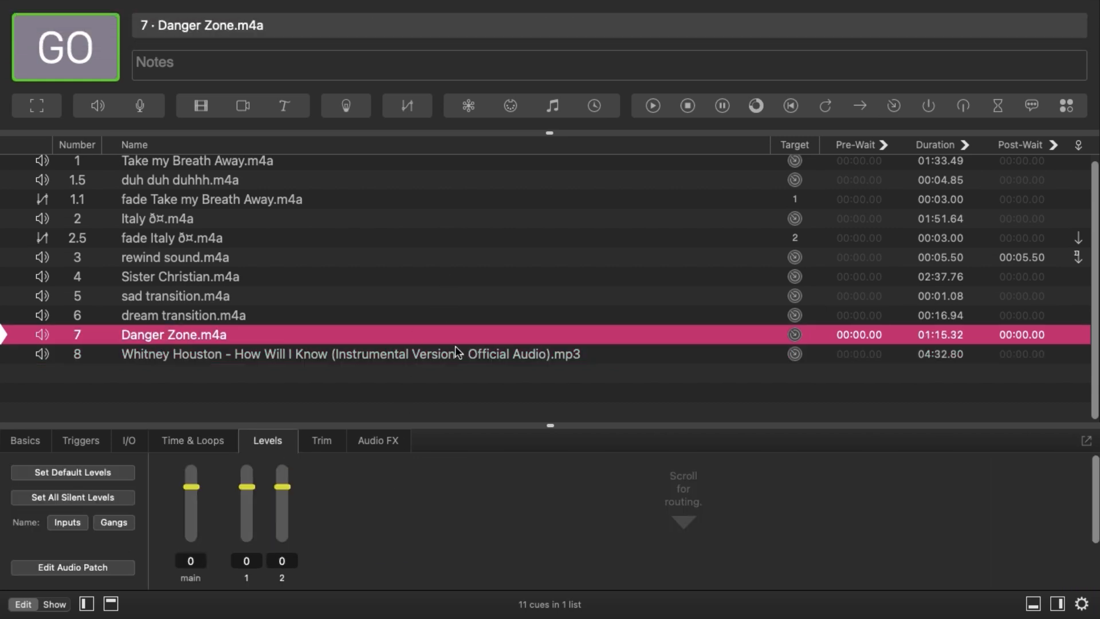
Step: Set the duration of the Italy fade cue 2.5 to 9 seconds
left_click(372, 239)
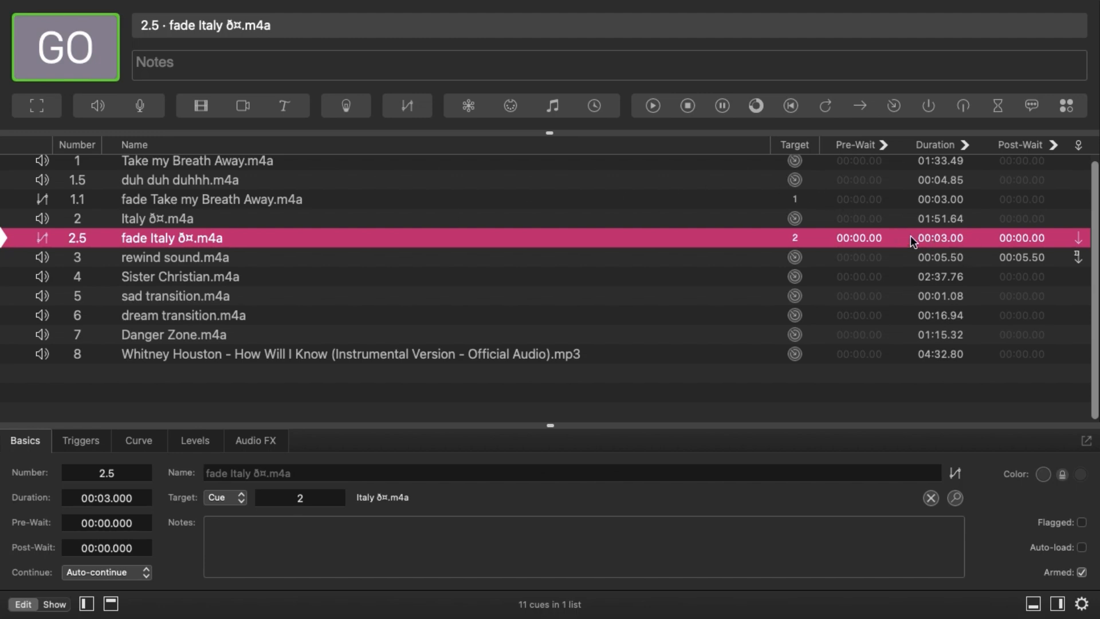
left_click(109, 499)
key("BackSpace")
type("9")
left_click(127, 223)
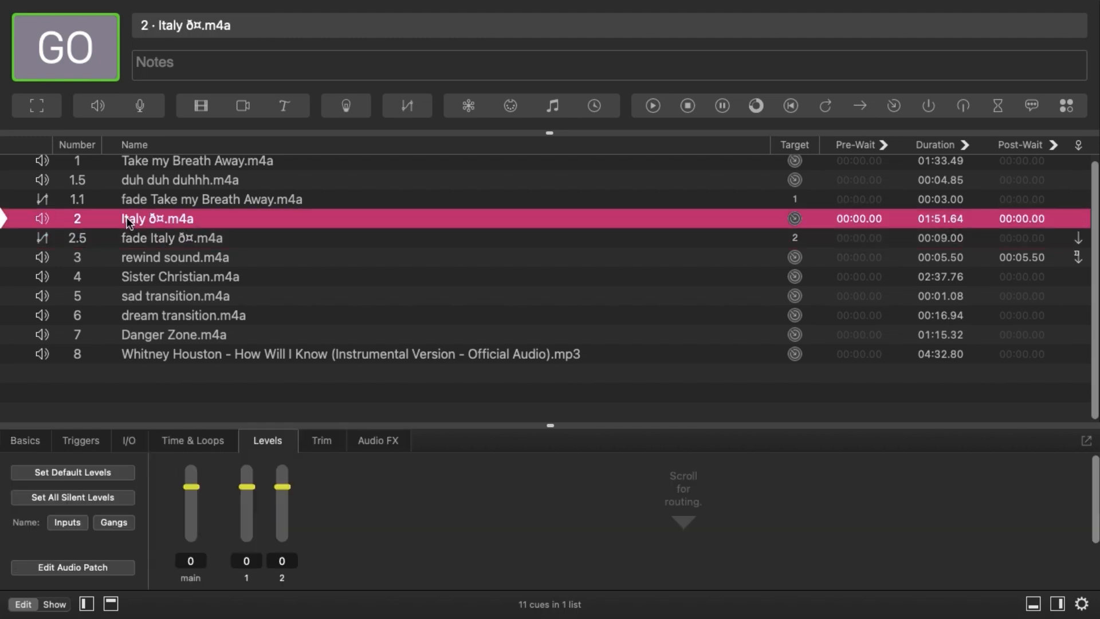
Step: Set the duration of fade cue 1.1 to 9 seconds and move it directly below cue 1, Take my Breath Away.m4a
left_click(182, 201)
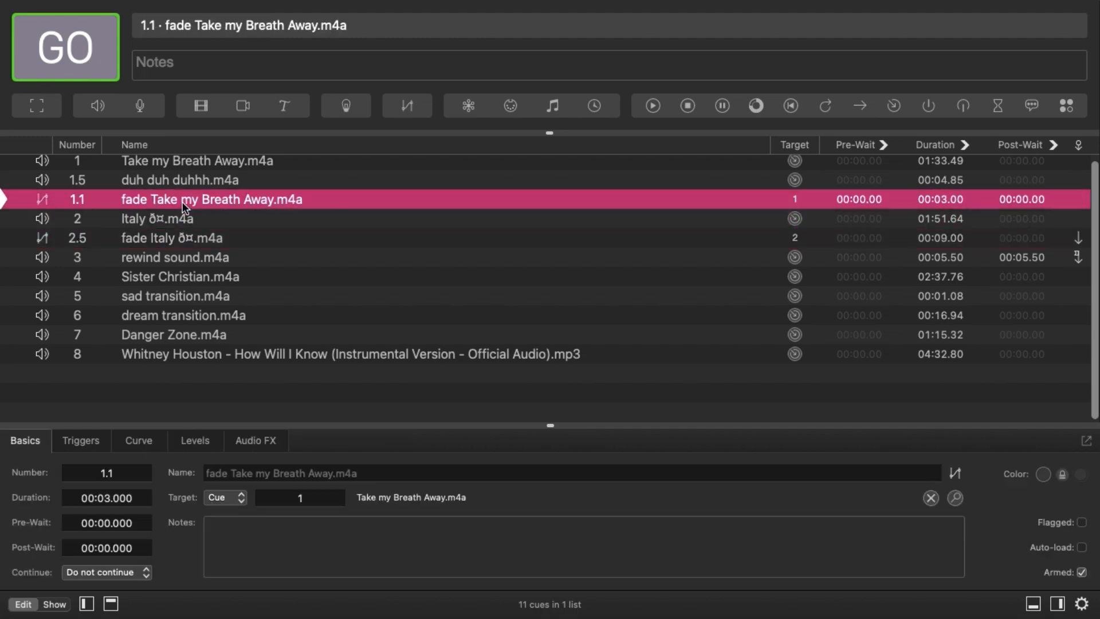
left_click(109, 499)
key("BackSpace")
type("9")
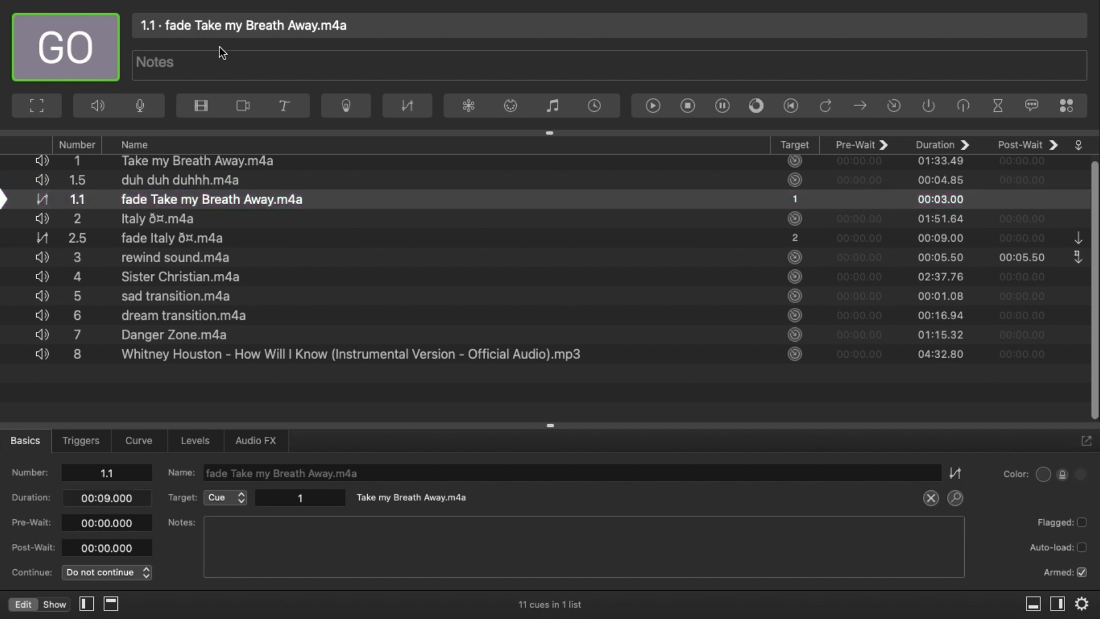
left_click(212, 202)
left_click_drag(212, 202, 213, 170)
Step: Play cue 1, Take my Breath Away.m4a, and trigger fade cue 1.1 to test the longer fade
left_click(219, 162)
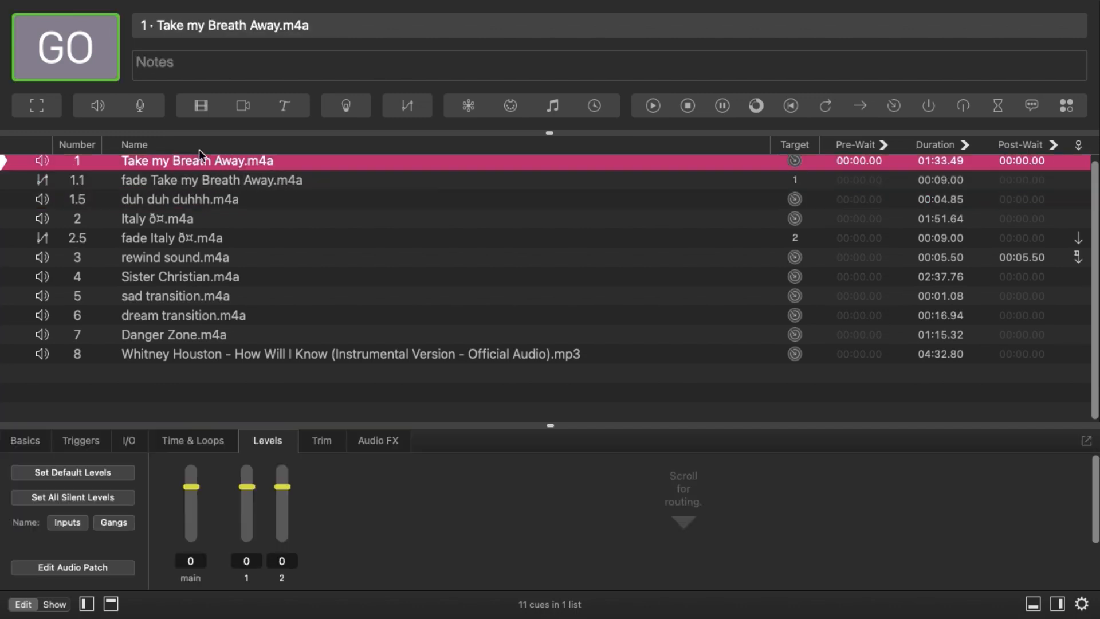
left_click(77, 60)
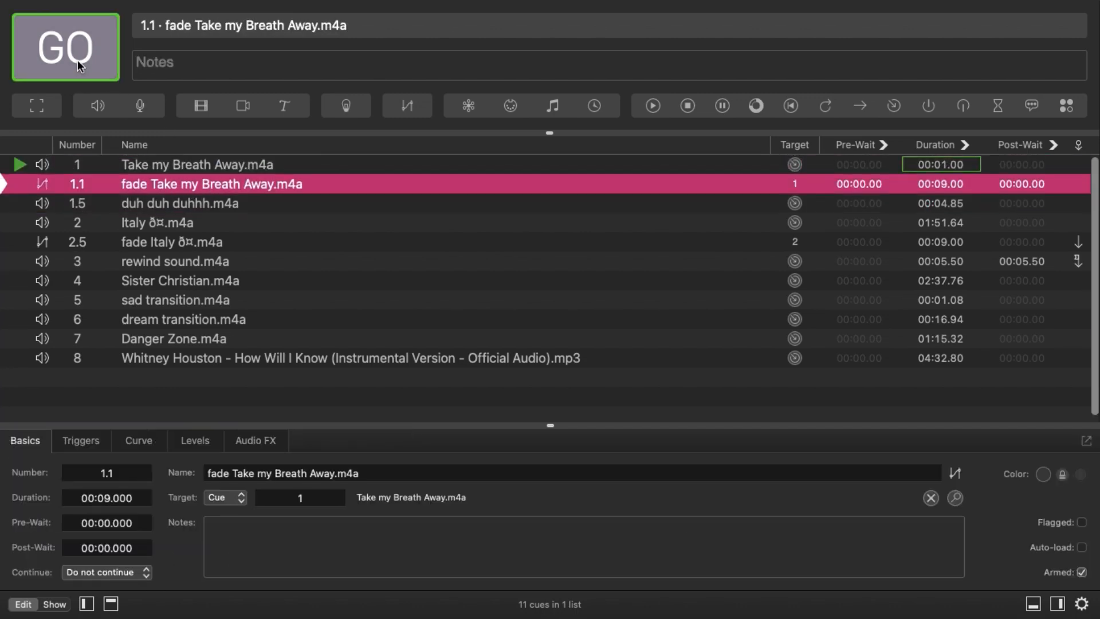
left_click(78, 59)
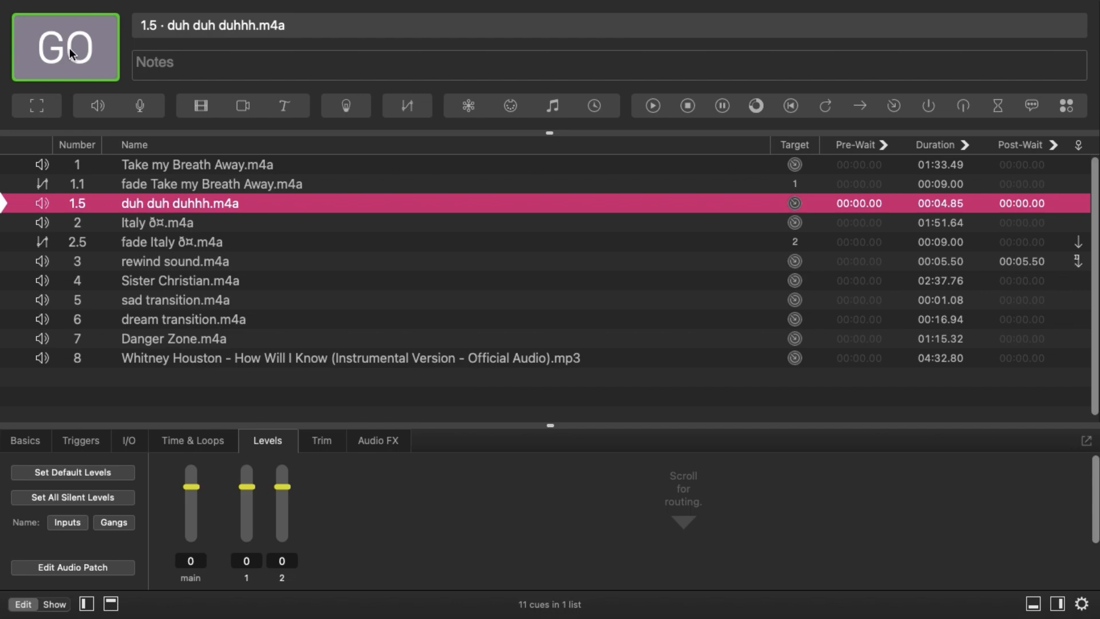
Step: Take the workspace window out of full-screen mode
mouse_move(5, 2)
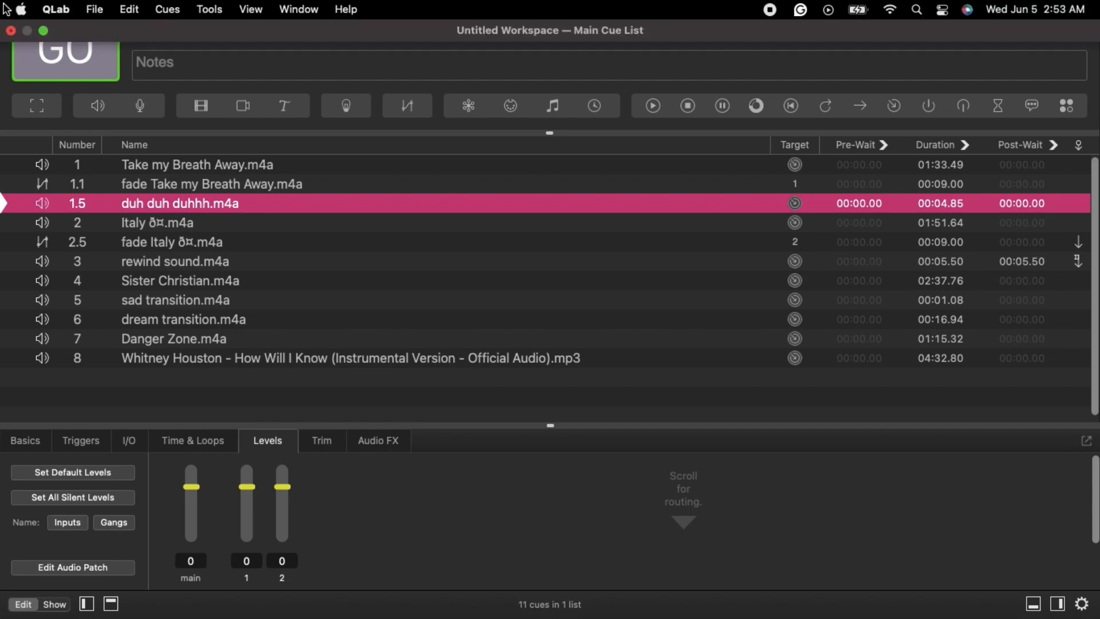
left_click(44, 31)
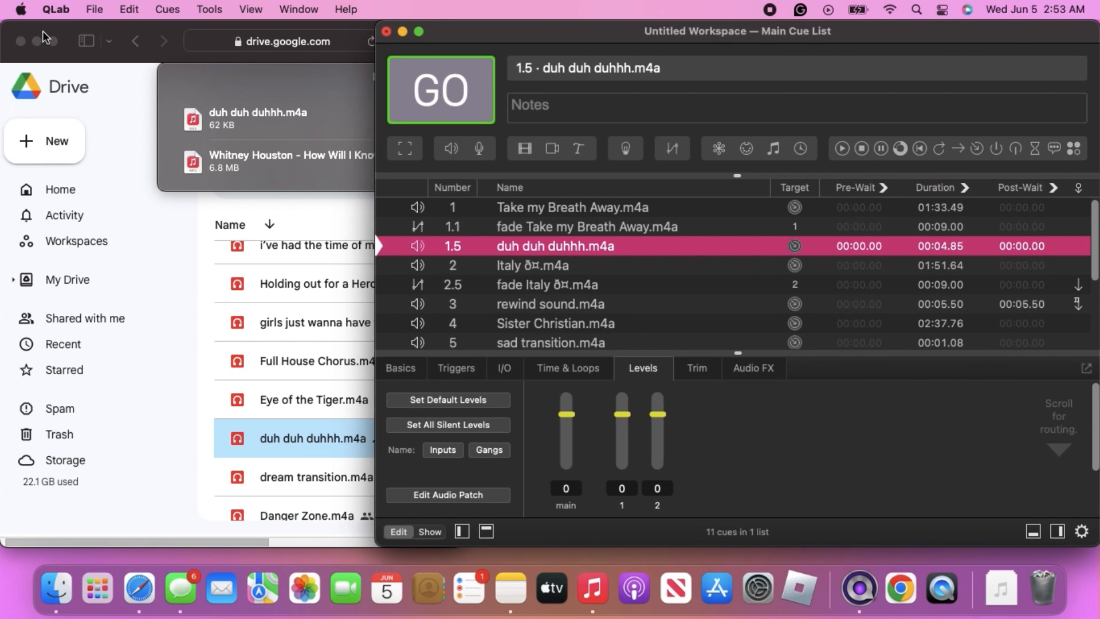